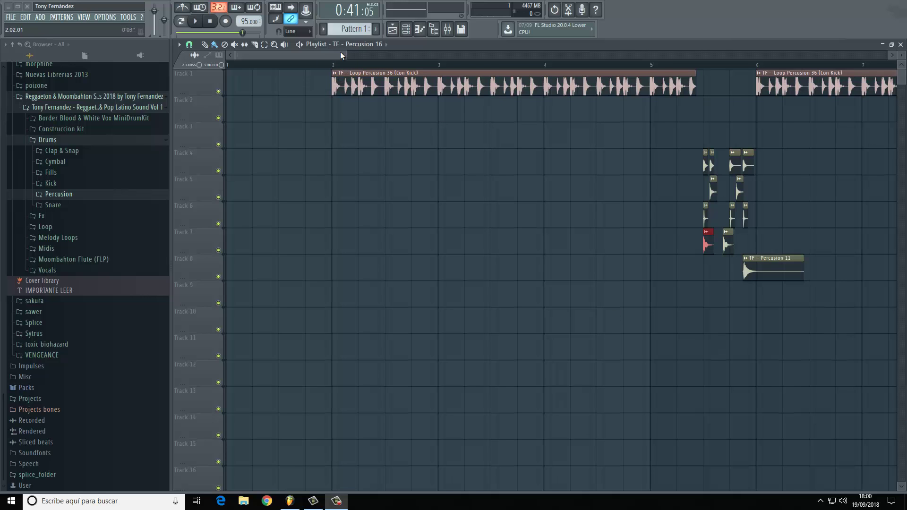
- Play the arrangement from bar 4 through the percussion fill that leads into bar 6
{"action": "left_click_drag", "start_coordinate": [340, 53], "coordinate": [383, 46]}
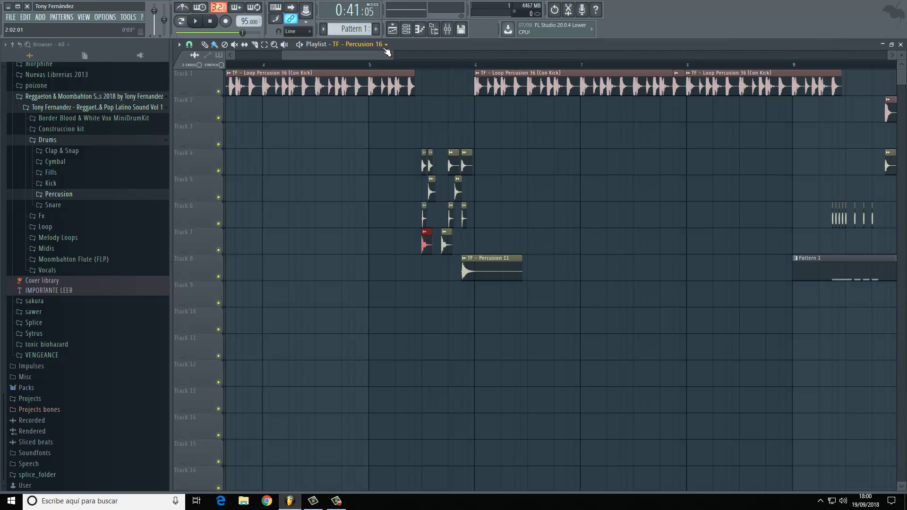
{"action": "scroll", "coordinate": [289, 65], "scroll_direction": "down", "scroll_amount": 3}
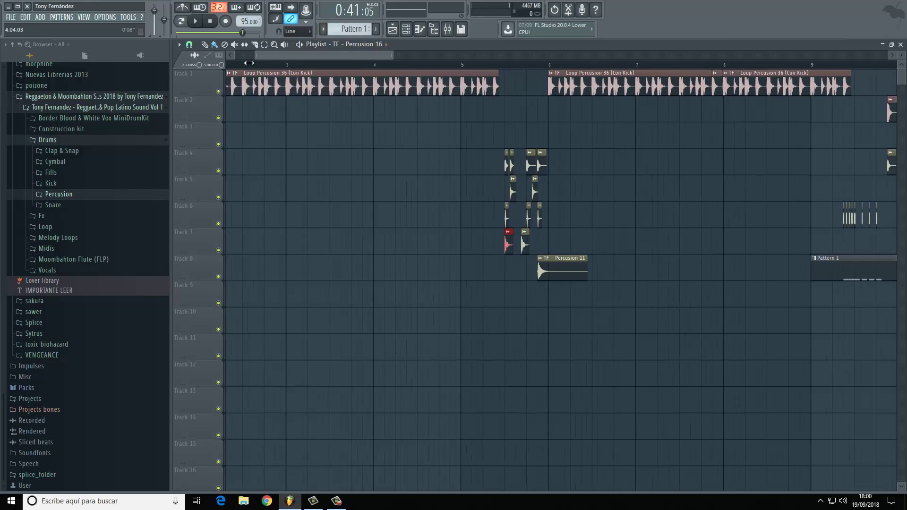
{"action": "left_click_drag", "start_coordinate": [392, 55], "coordinate": [610, 34]}
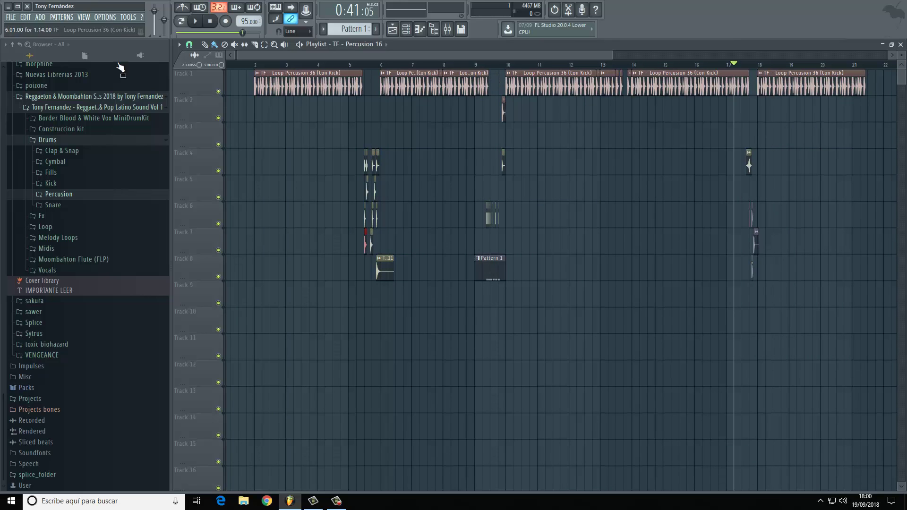
{"action": "left_click_drag", "start_coordinate": [171, 107], "coordinate": [191, 107]}
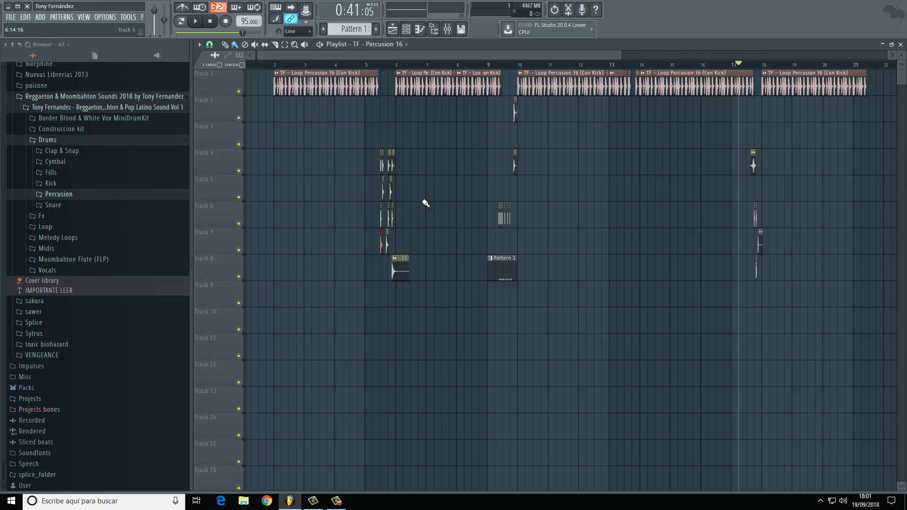
{"action": "scroll", "coordinate": [421, 202], "scroll_direction": "up", "scroll_amount": 2}
{"action": "left_click", "coordinate": [374, 67]}
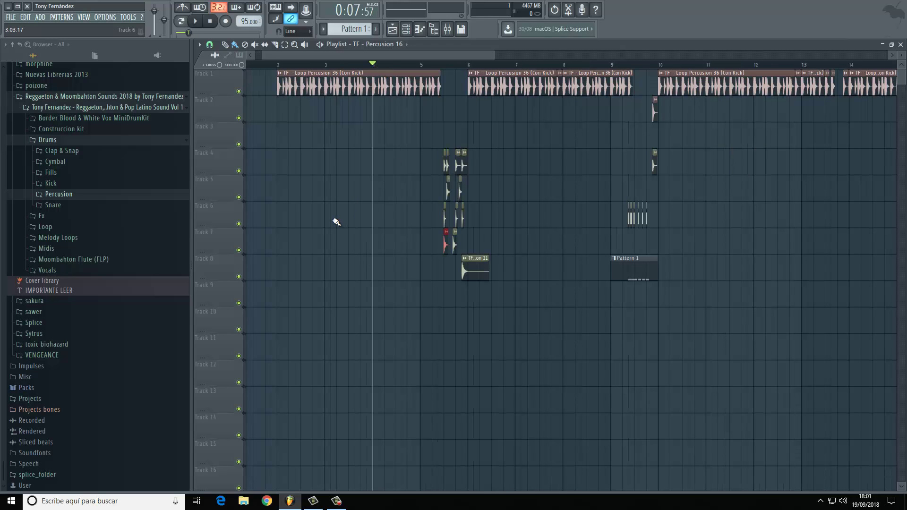
{"action": "key", "text": "space"}
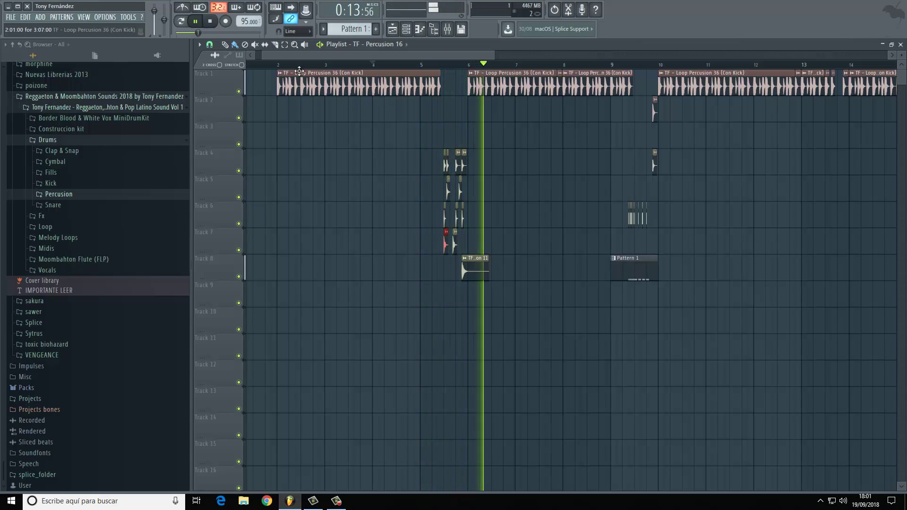
{"action": "key", "text": "space"}
- Audition the Percussion 09 clip on track 4 and the Percussion 13 clip on track 5 in their sample settings
{"action": "left_click_drag", "start_coordinate": [266, 55], "coordinate": [321, 55]}
{"action": "left_click_drag", "start_coordinate": [494, 56], "coordinate": [391, 111]}
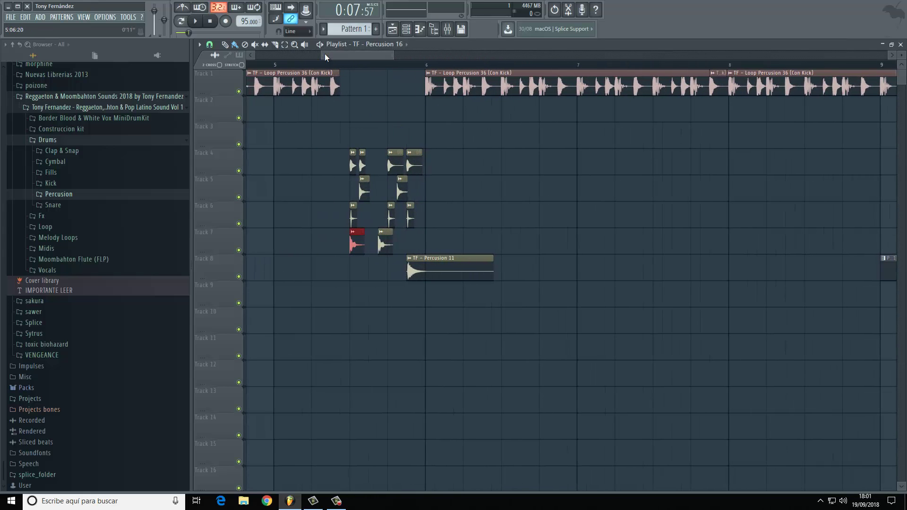
{"action": "left_click_drag", "start_coordinate": [325, 55], "coordinate": [329, 55]}
{"action": "left_click_drag", "start_coordinate": [394, 56], "coordinate": [376, 62]}
{"action": "double_click", "coordinate": [415, 165]}
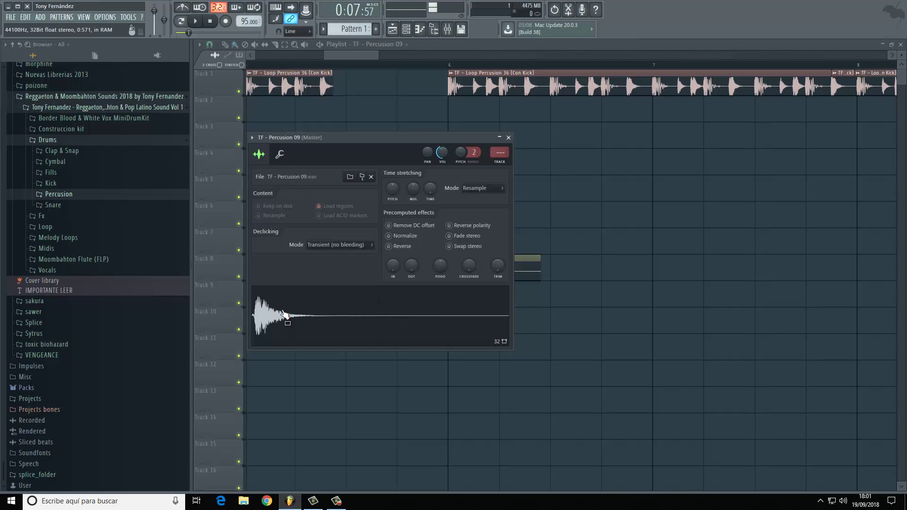
{"action": "left_click", "coordinate": [508, 138]}
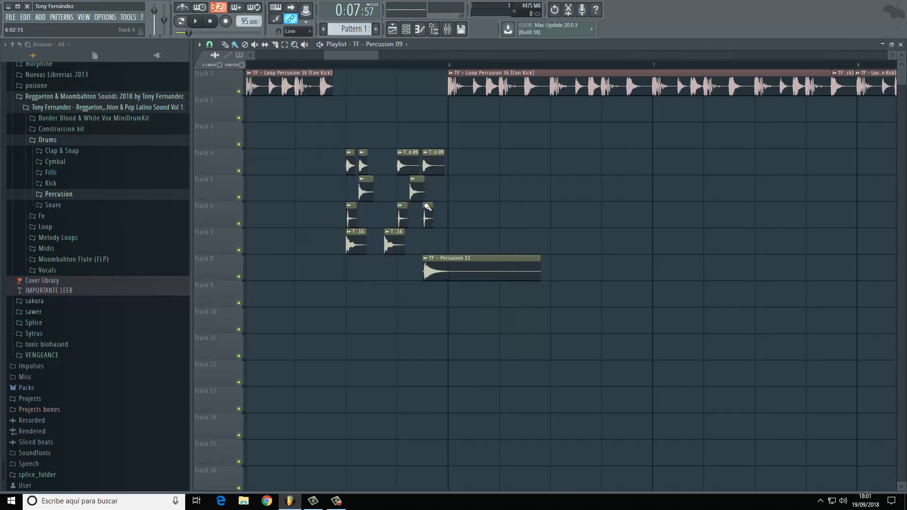
{"action": "double_click", "coordinate": [367, 188]}
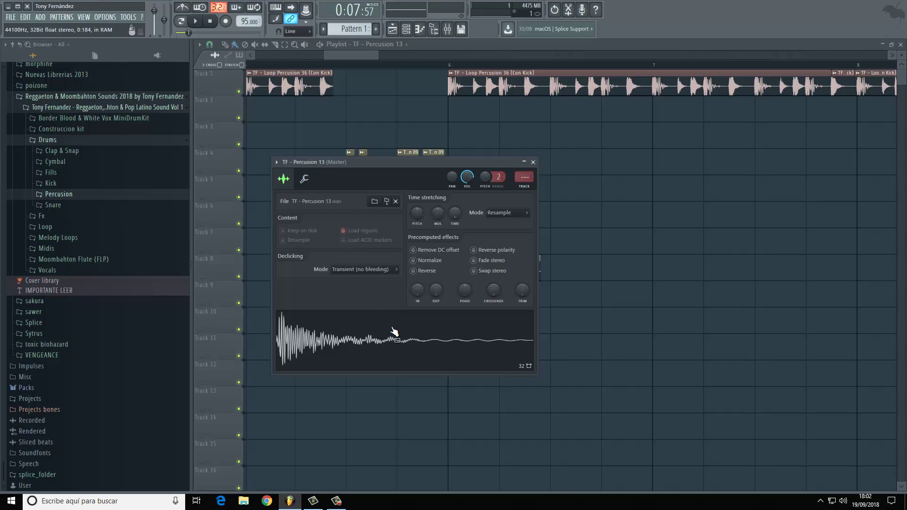
{"action": "left_click", "coordinate": [533, 162]}
- Audition the Percussion 12, Percussion 16 and Percussion 11 samples on tracks 6 to 8 of the fill
{"action": "double_click", "coordinate": [350, 214]}
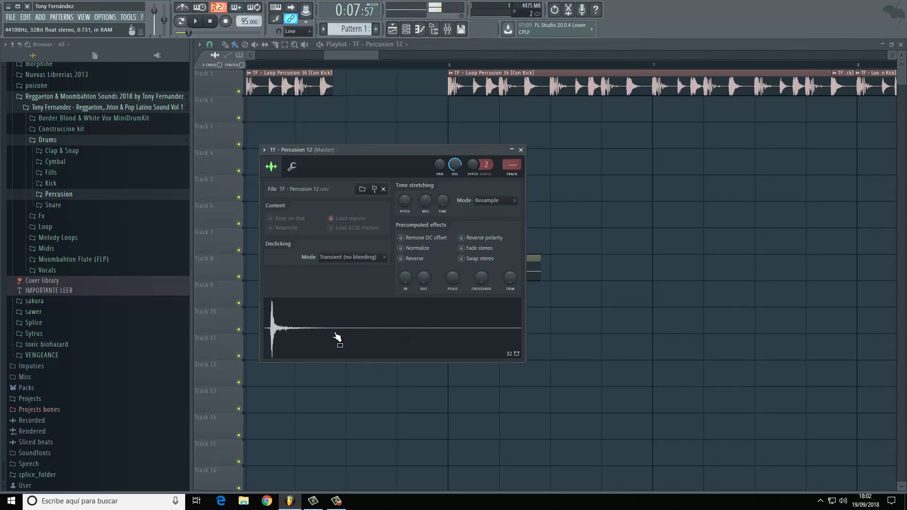
{"action": "left_click", "coordinate": [521, 150]}
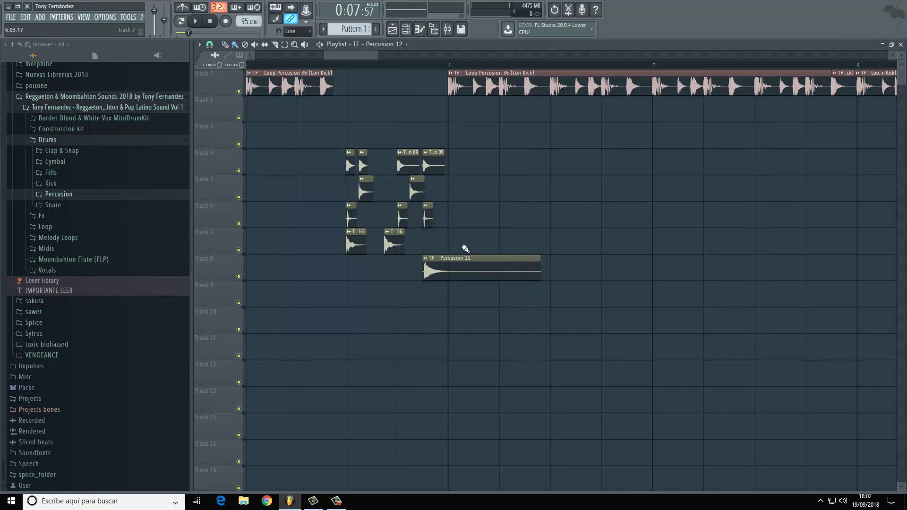
{"action": "double_click", "coordinate": [359, 244]}
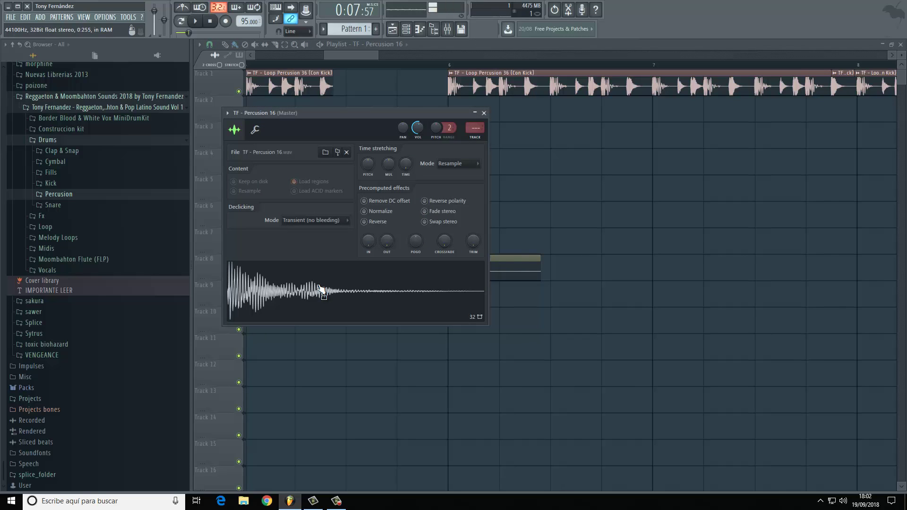
{"action": "left_click", "coordinate": [483, 113]}
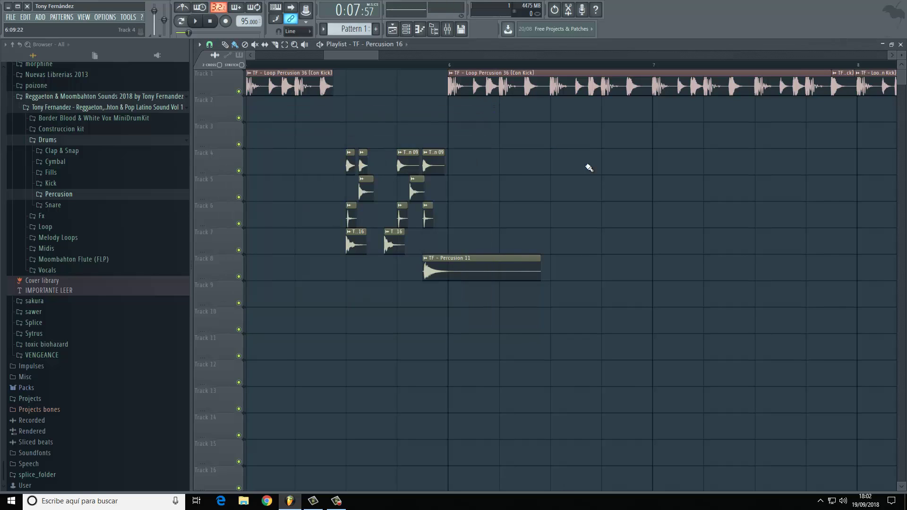
{"action": "double_click", "coordinate": [445, 276]}
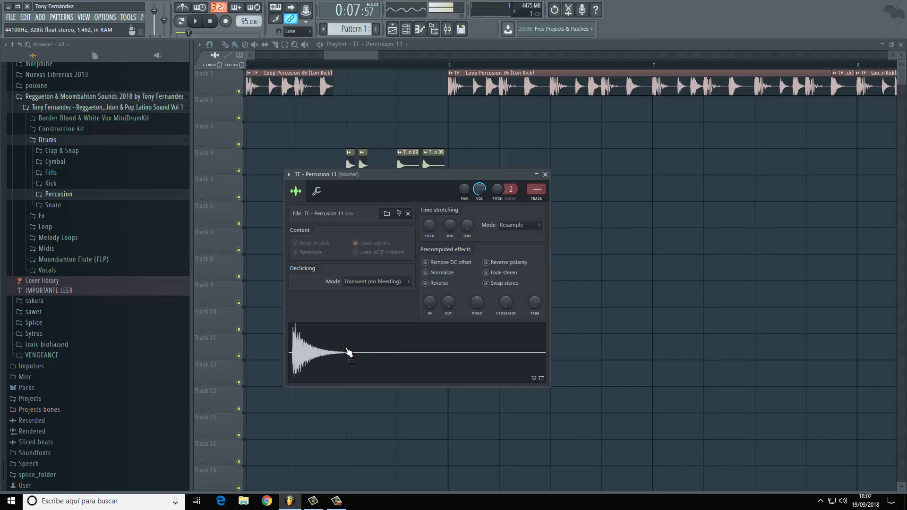
{"action": "left_click", "coordinate": [545, 174]}
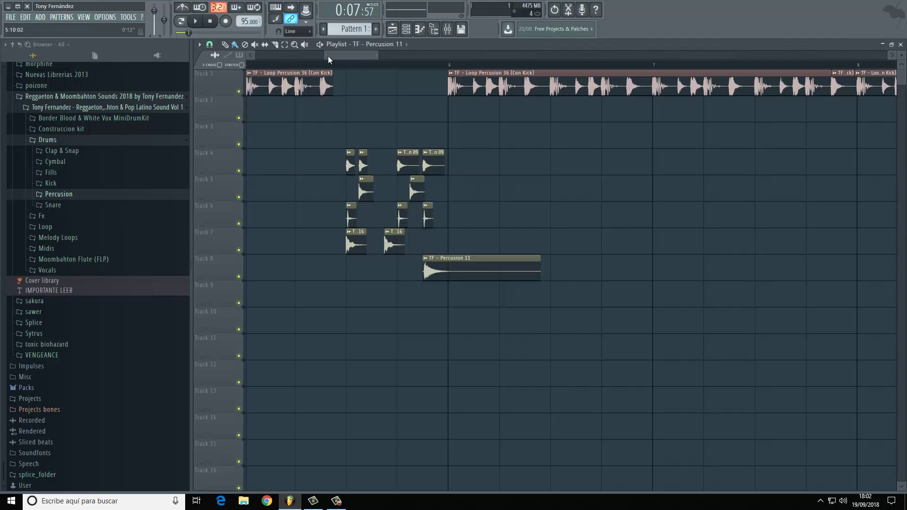
- Examine the playlist's snap-to-grid options and view the fill before bar 6 more closely
{"action": "left_click_drag", "start_coordinate": [341, 65], "coordinate": [351, 55]}
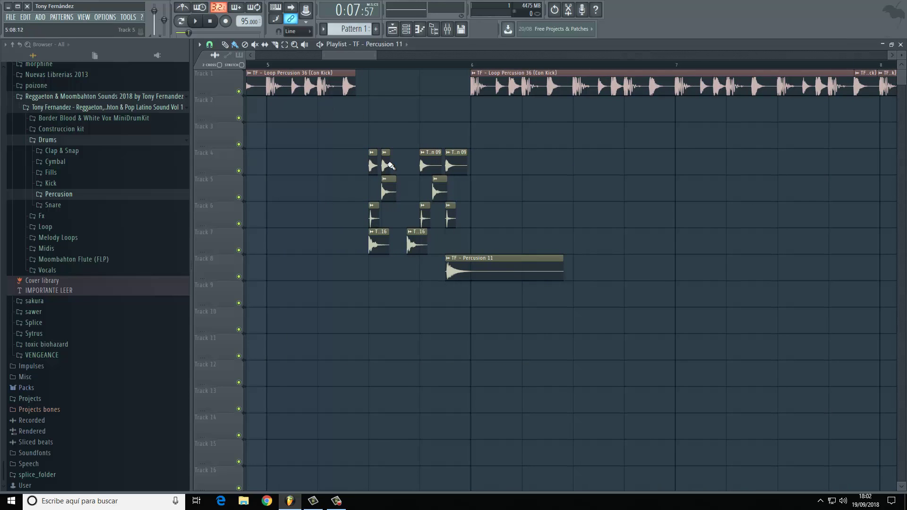
{"action": "left_click", "coordinate": [209, 44]}
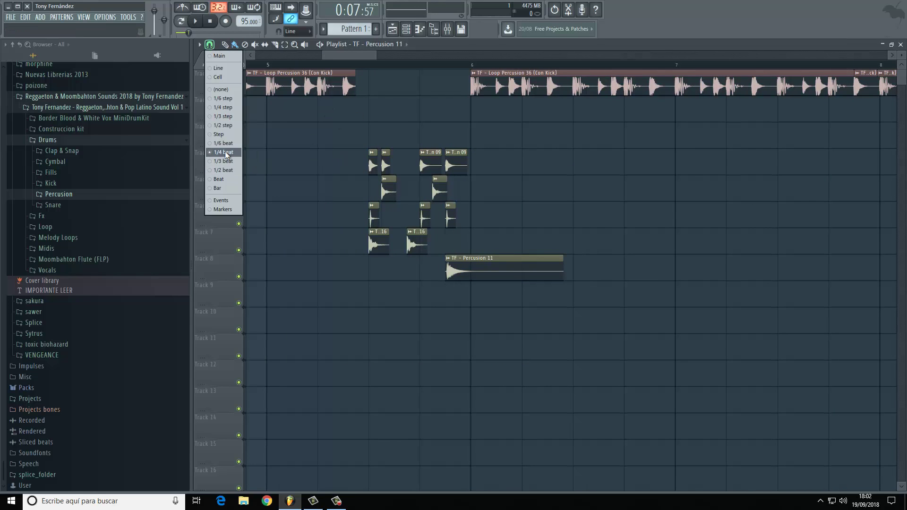
{"action": "left_click", "coordinate": [341, 55]}
{"action": "left_click_drag", "start_coordinate": [341, 54], "coordinate": [367, 58]}
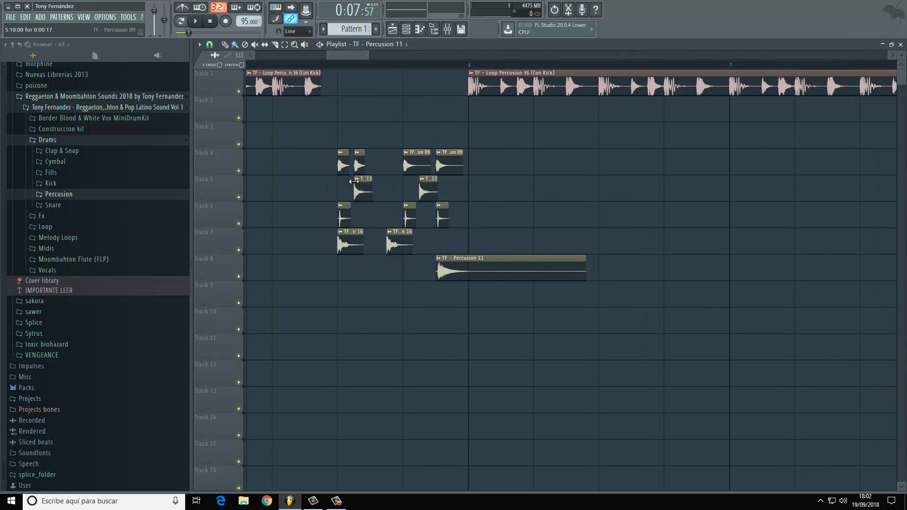
- Reopen the first Percussion 09 and Percussion 13 clips of the fill to review their waveforms
{"action": "double_click", "coordinate": [344, 168]}
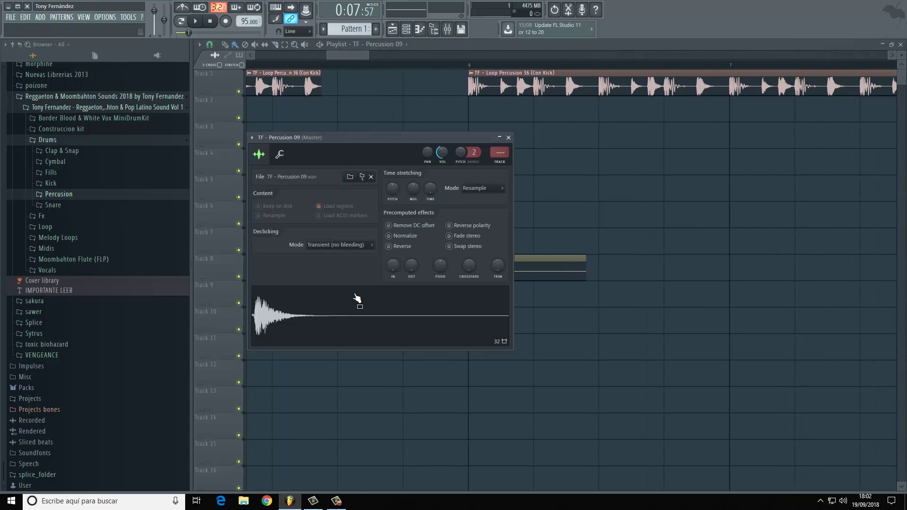
{"action": "left_click", "coordinate": [509, 138]}
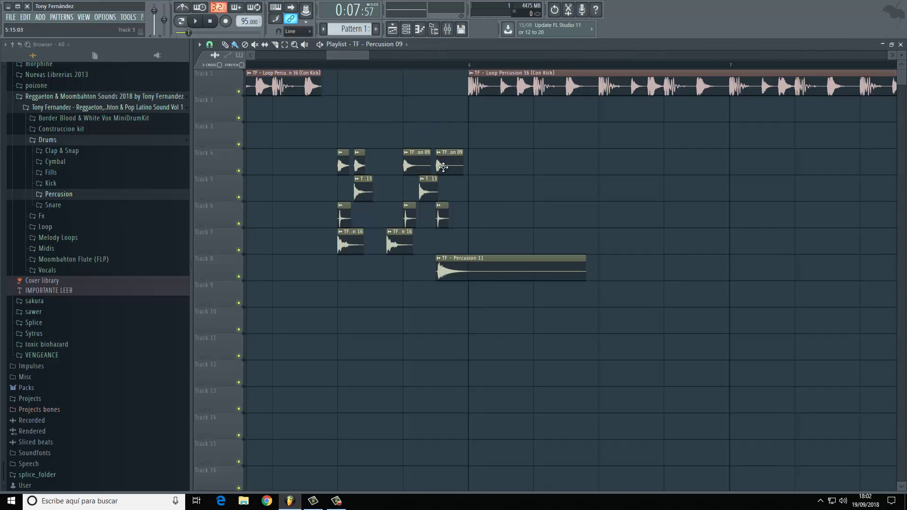
{"action": "double_click", "coordinate": [367, 192]}
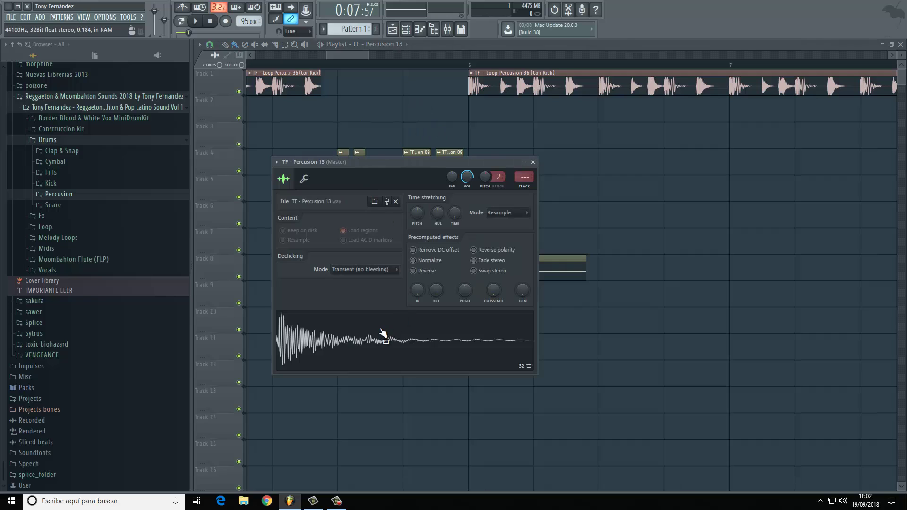
{"action": "left_click", "coordinate": [533, 162]}
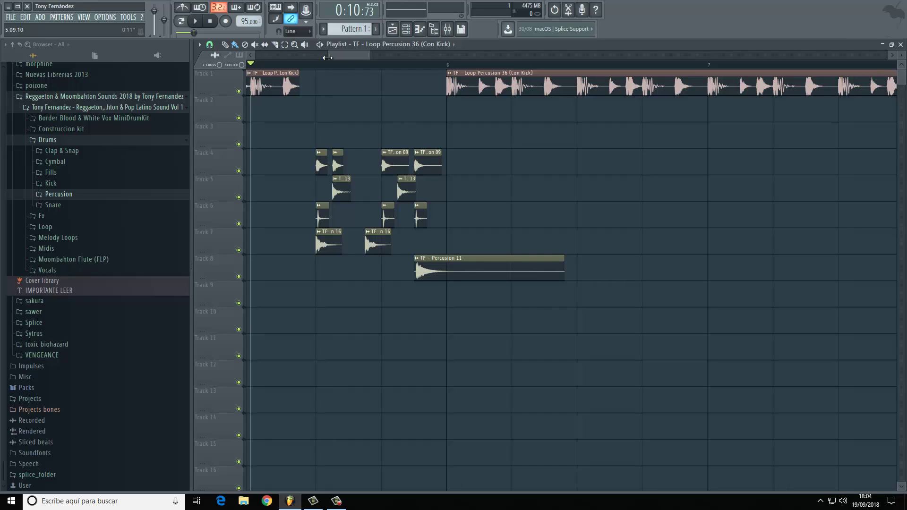
- Review the waveforms of the fill's Percussion 12, Percussion 16 and Percussion 11 samples again
{"action": "left_click_drag", "start_coordinate": [328, 55], "coordinate": [322, 60]}
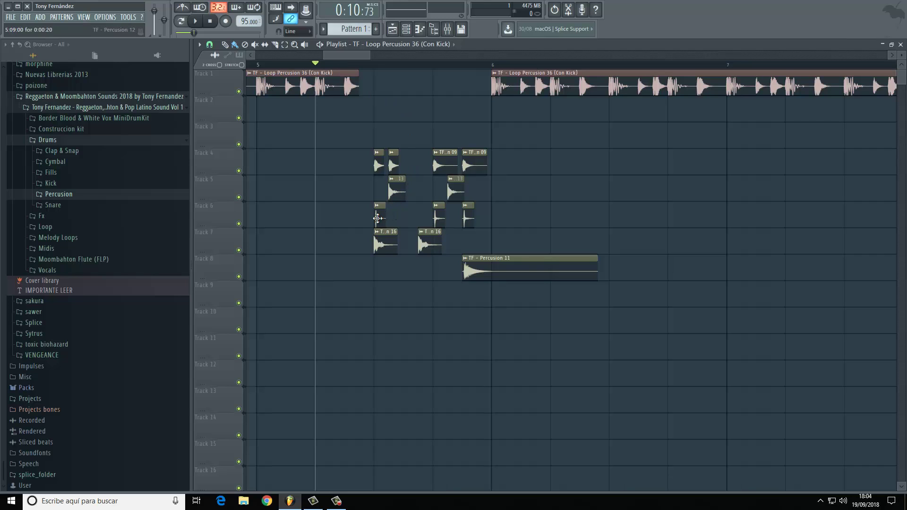
{"action": "double_click", "coordinate": [391, 214]}
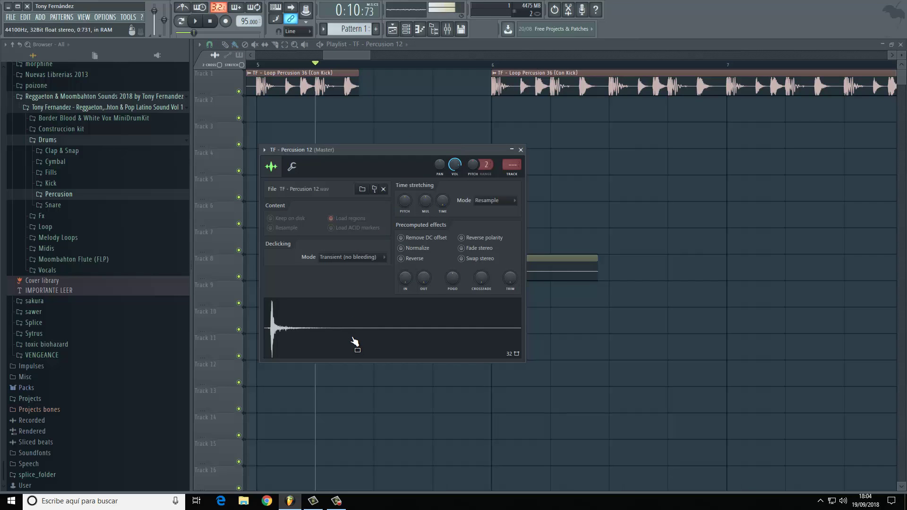
{"action": "left_click", "coordinate": [521, 150]}
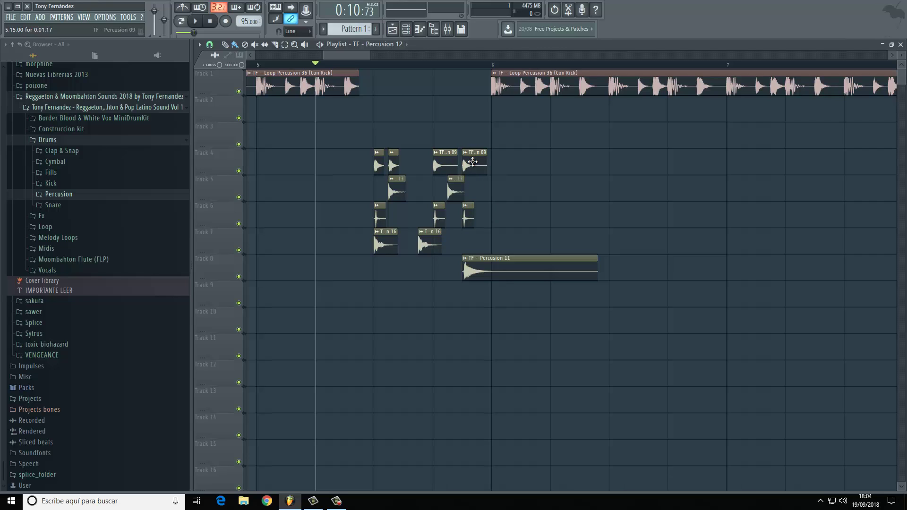
{"action": "left_click", "coordinate": [388, 243]}
{"action": "double_click", "coordinate": [388, 243]}
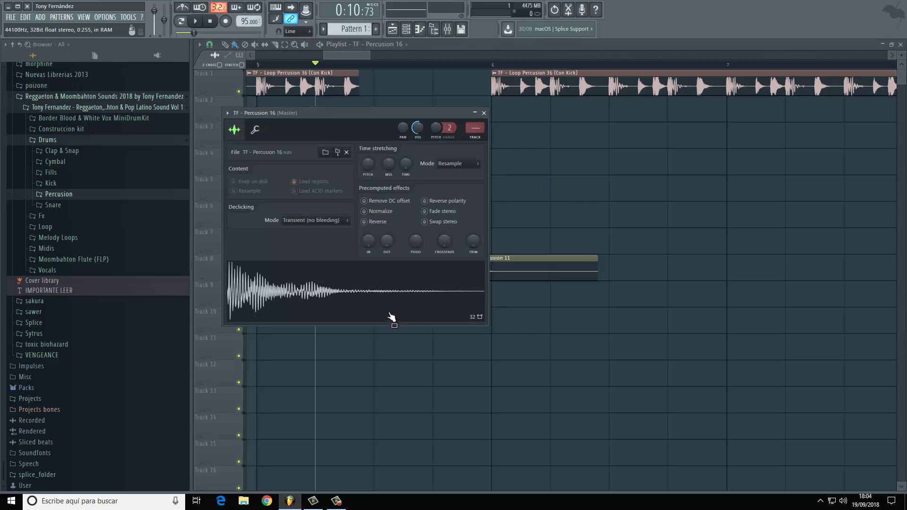
{"action": "left_click", "coordinate": [484, 114]}
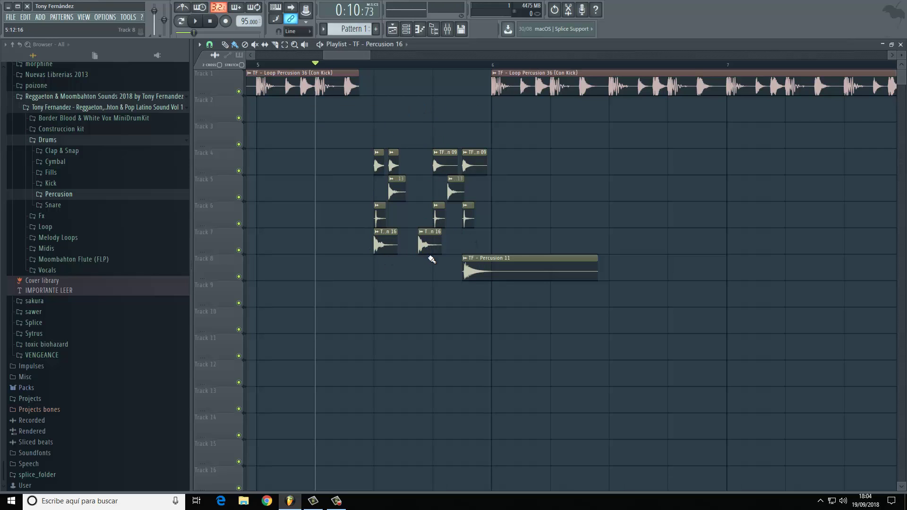
{"action": "double_click", "coordinate": [501, 269]}
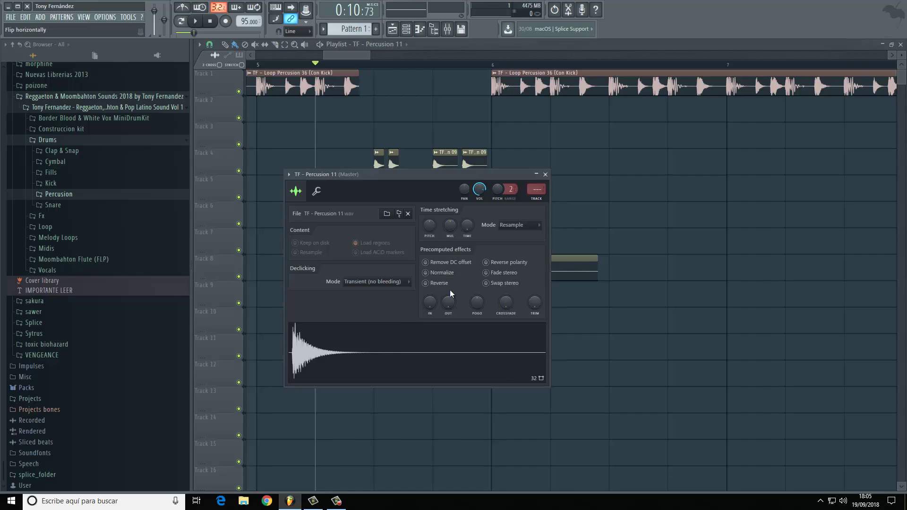
{"action": "left_click", "coordinate": [546, 174]}
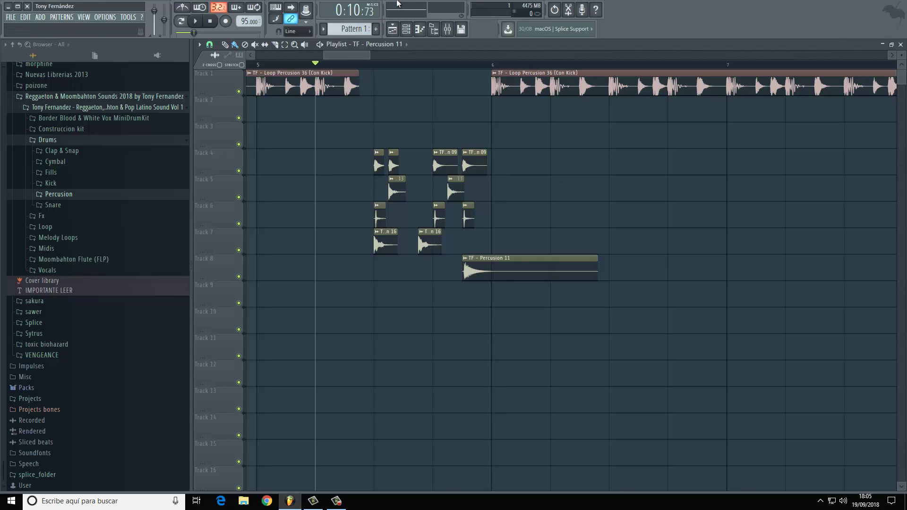
- Play the percussion fill from bar 5 into bar 6, then stop playback
{"action": "left_click_drag", "start_coordinate": [326, 55], "coordinate": [320, 55]}
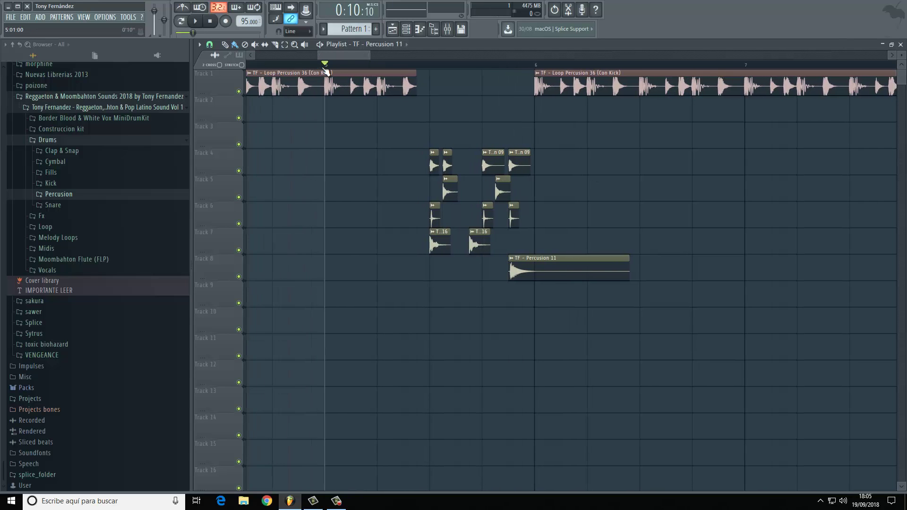
{"action": "left_click", "coordinate": [195, 20]}
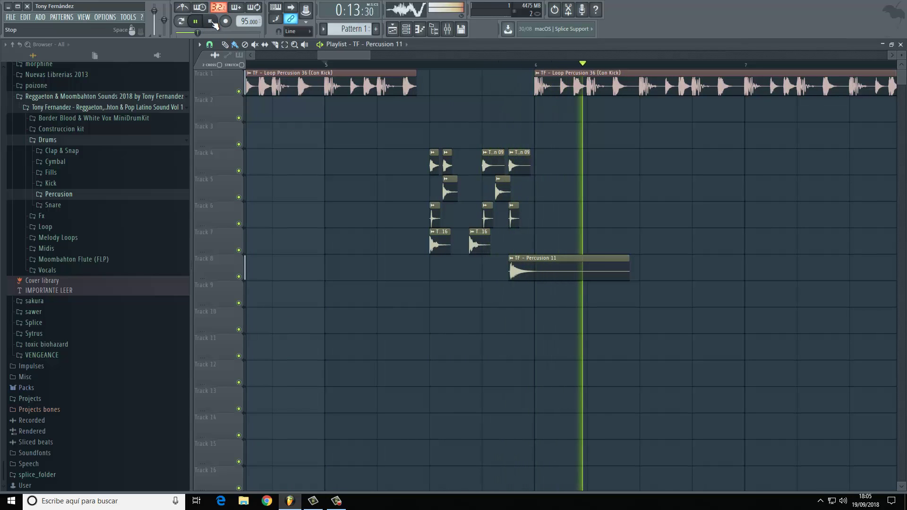
{"action": "left_click", "coordinate": [211, 21]}
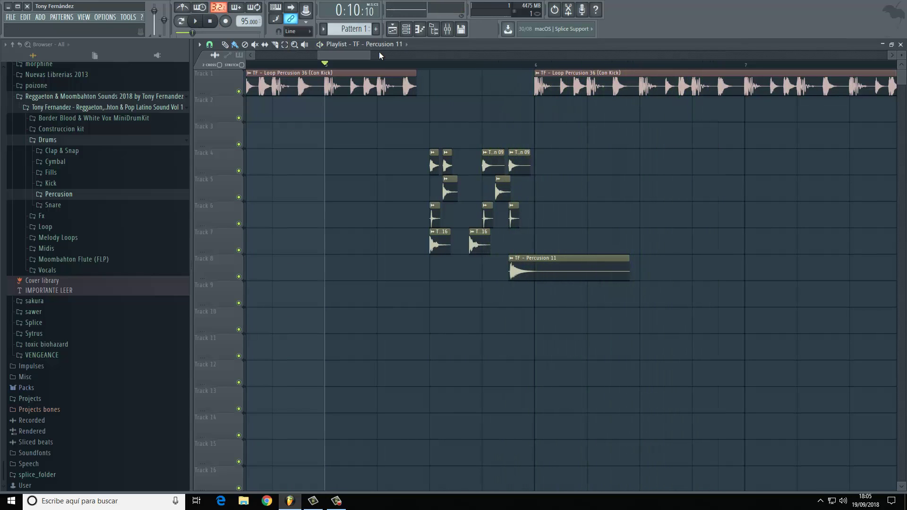
- Play the second fill from bar 8 up to the loop's return at bar 10
{"action": "left_click_drag", "start_coordinate": [374, 55], "coordinate": [427, 57]}
{"action": "left_click", "coordinate": [321, 63]}
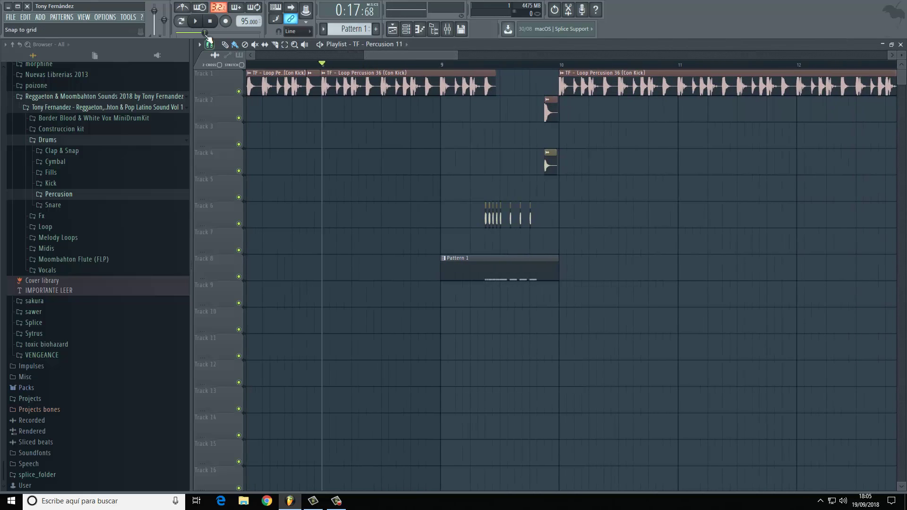
{"action": "left_click", "coordinate": [198, 22]}
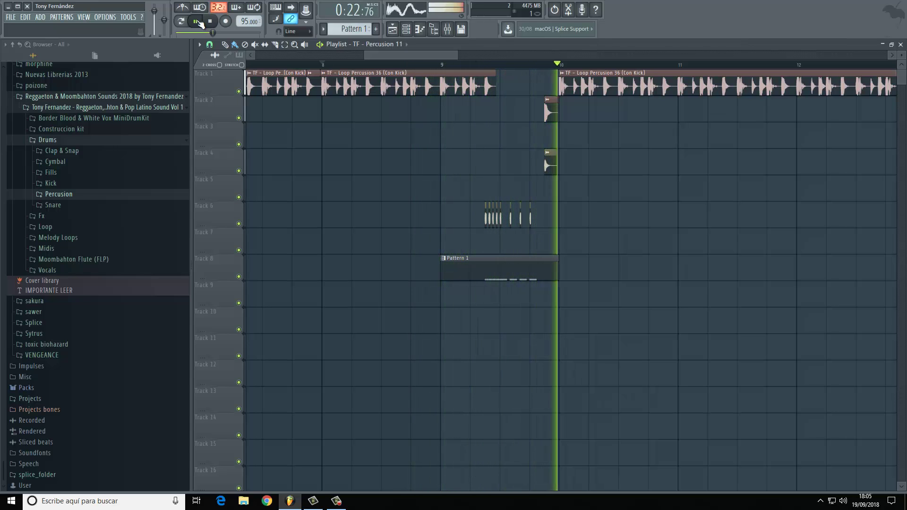
- Stop playback, open Pattern 1's Snare 03 notes in the piano roll and set their grid snap to 1/2 step
{"action": "left_click", "coordinate": [196, 21]}
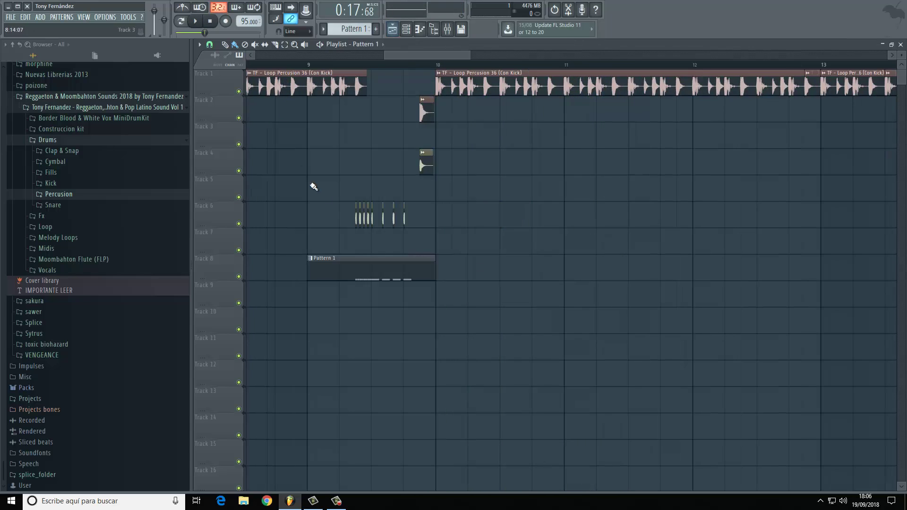
{"action": "double_click", "coordinate": [360, 275]}
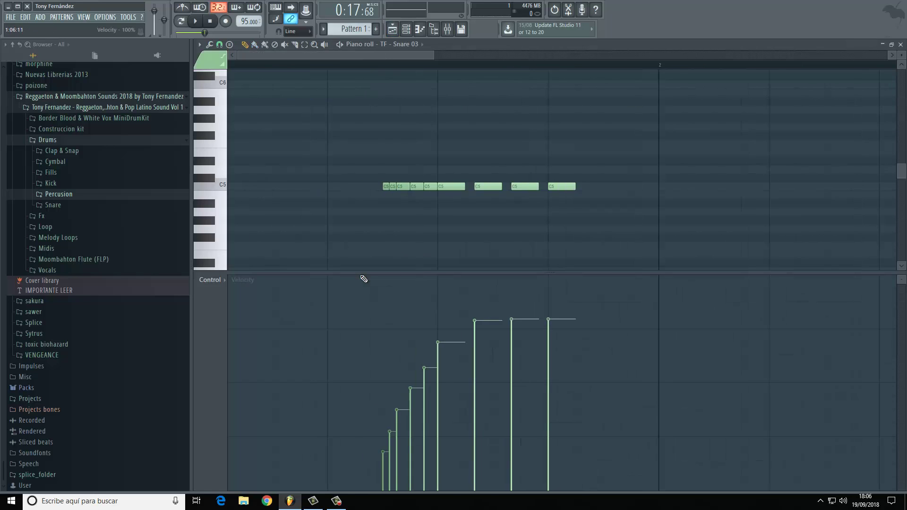
{"action": "left_click_drag", "start_coordinate": [434, 53], "coordinate": [476, 54]}
{"action": "left_click", "coordinate": [220, 45]}
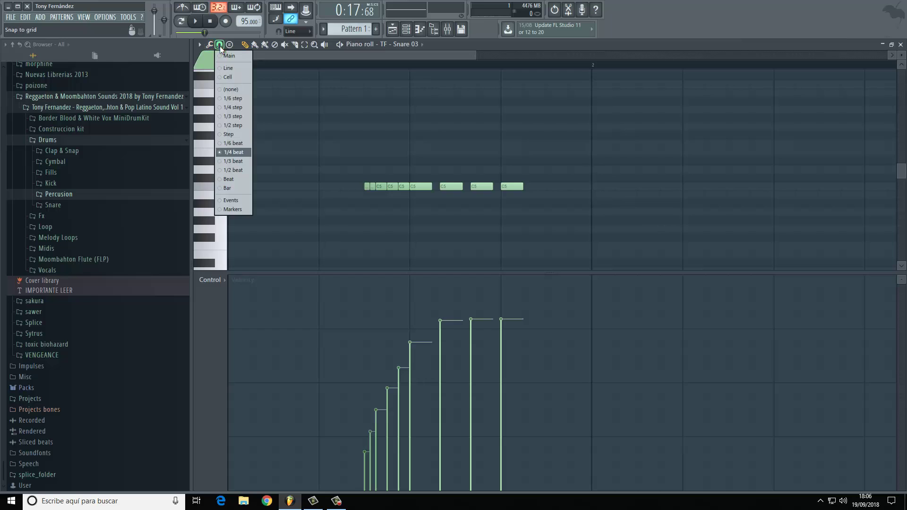
{"action": "left_click", "coordinate": [232, 126]}
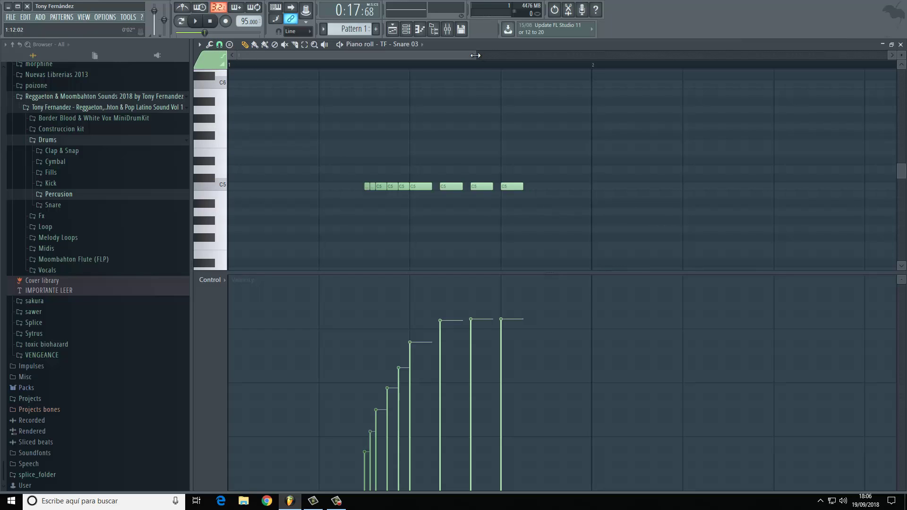
- Refine the snare pattern's grid snap to 1/4 step
{"action": "left_click_drag", "start_coordinate": [475, 55], "coordinate": [433, 55]}
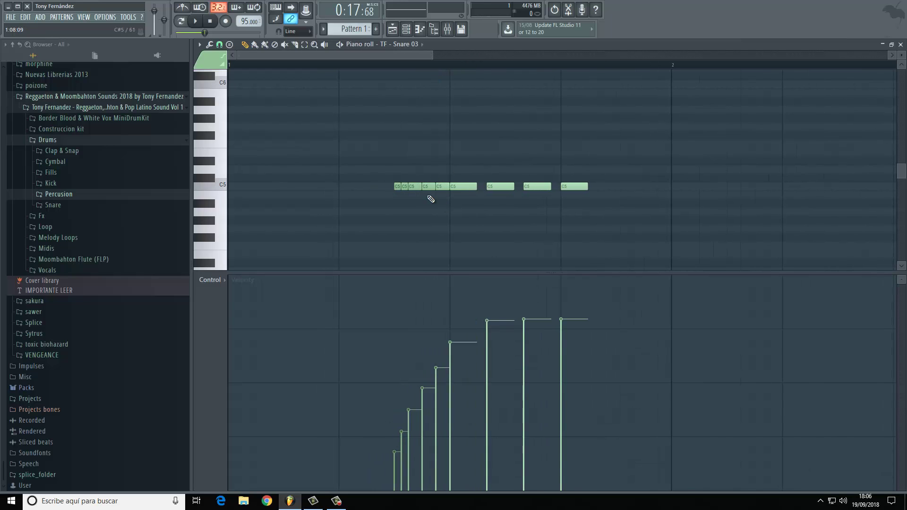
{"action": "left_click", "coordinate": [228, 189]}
{"action": "left_click", "coordinate": [220, 44]}
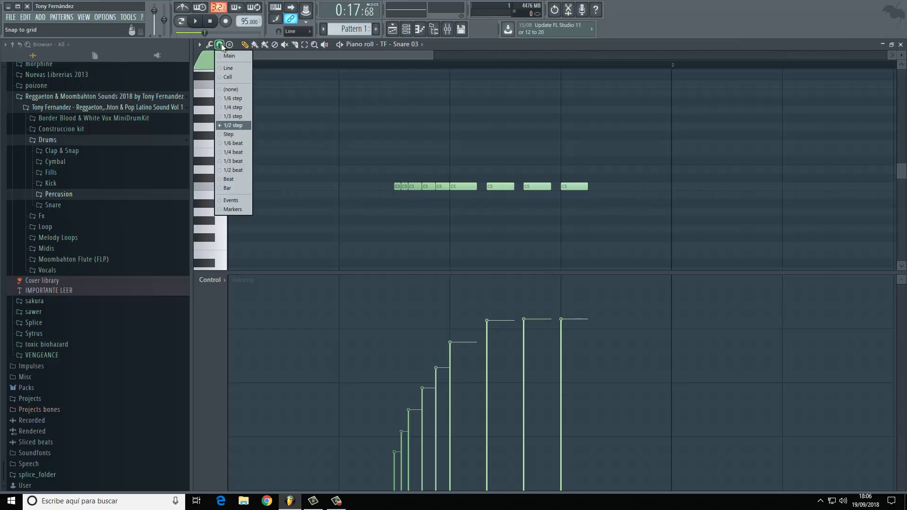
{"action": "left_click", "coordinate": [237, 107]}
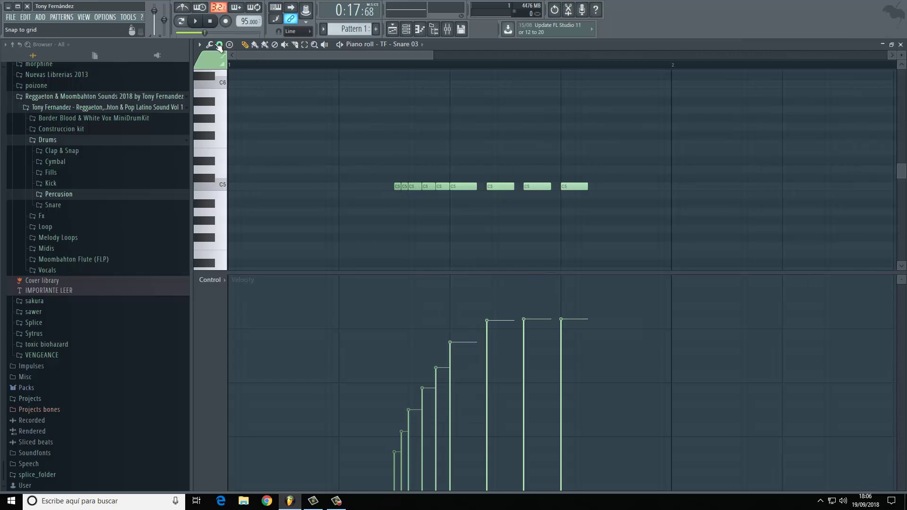
- Level the velocities of the first six snare notes with the last three and play the pattern by itself
{"action": "left_click", "coordinate": [180, 20]}
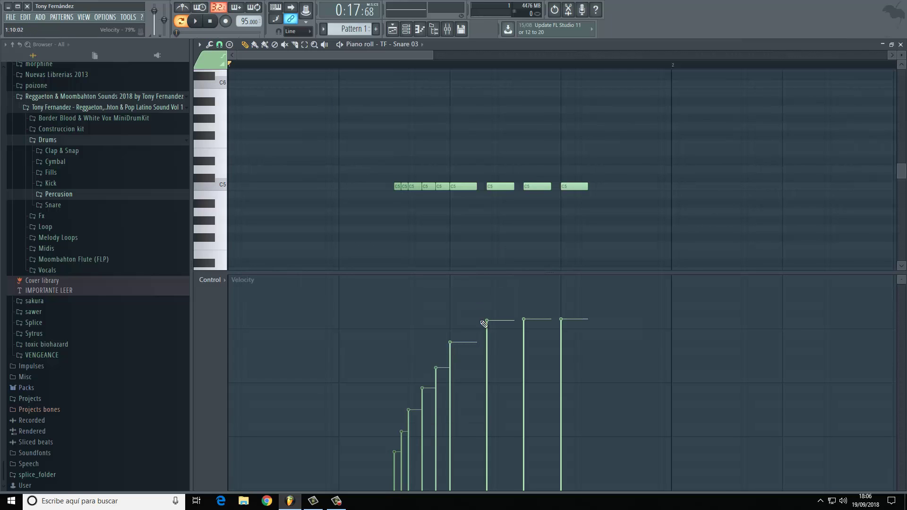
{"action": "left_click_drag", "start_coordinate": [472, 320], "coordinate": [385, 319]}
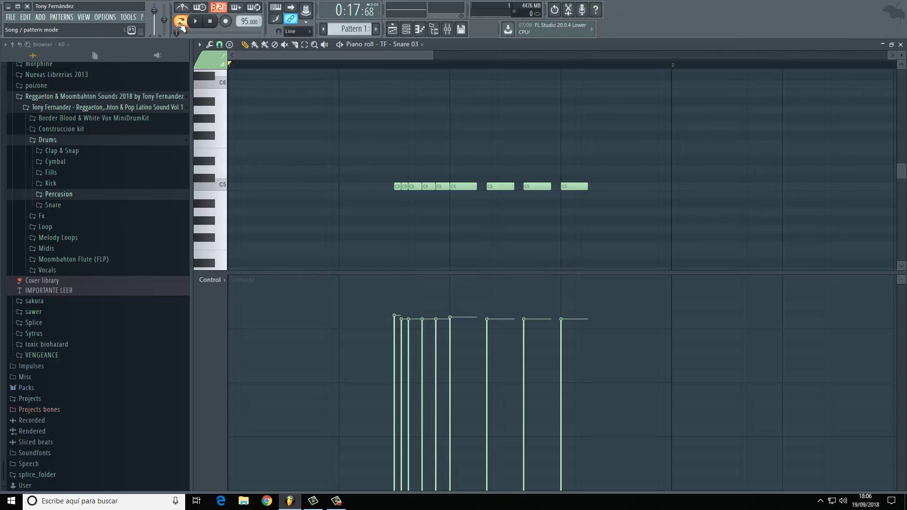
{"action": "key", "text": "space"}
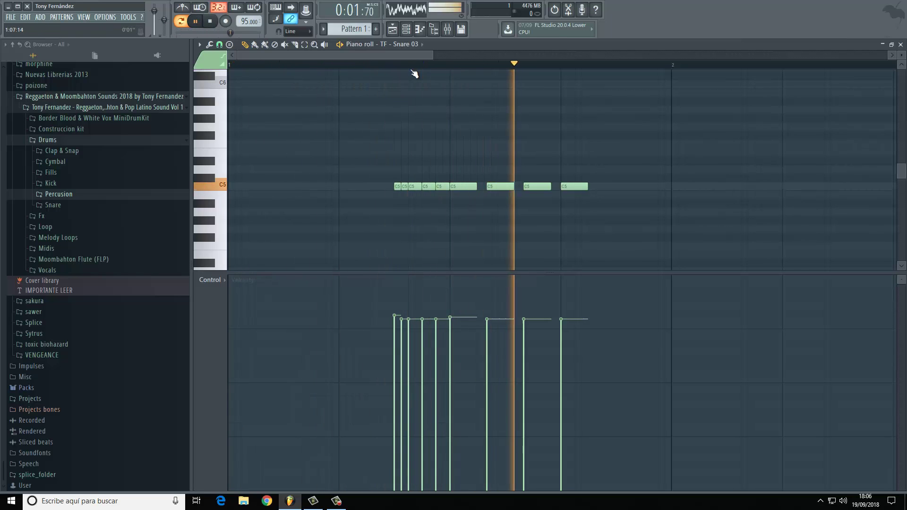
{"action": "key", "text": "space"}
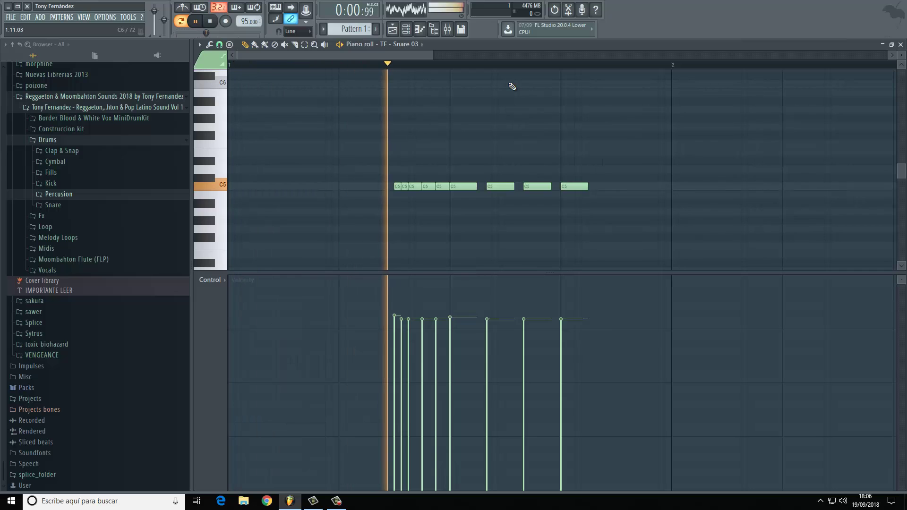
- Redraw the velocities of the first six snare notes as a rising ramp and play the pattern again
{"action": "key", "text": "space"}
{"action": "mouse_move", "coordinate": [460, 321]}
{"action": "left_mouse_down"}
{"action": "mouse_move", "coordinate": [392, 364]}
{"action": "mouse_move", "coordinate": [354, 428]}
{"action": "mouse_move", "coordinate": [359, 444]}
{"action": "mouse_move", "coordinate": [394, 465]}
{"action": "mouse_move", "coordinate": [455, 322]}
{"action": "left_mouse_up"}
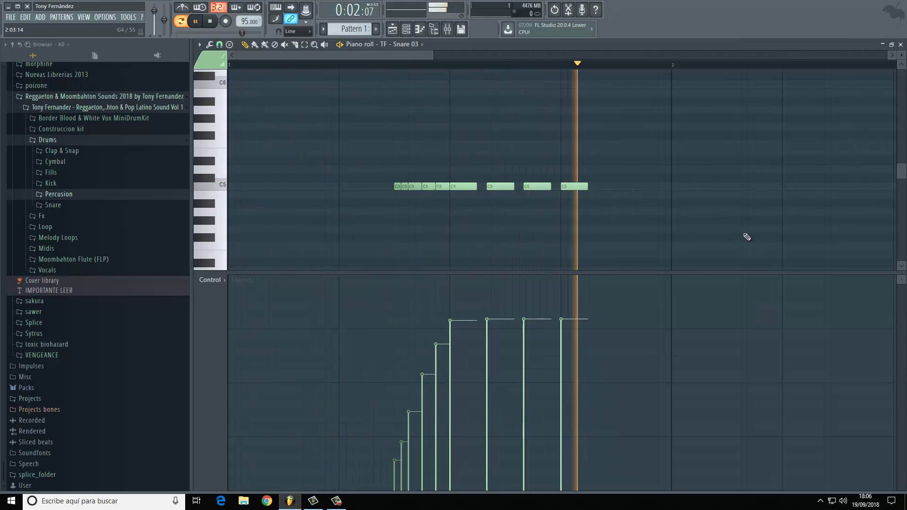
{"action": "key", "text": "space"}
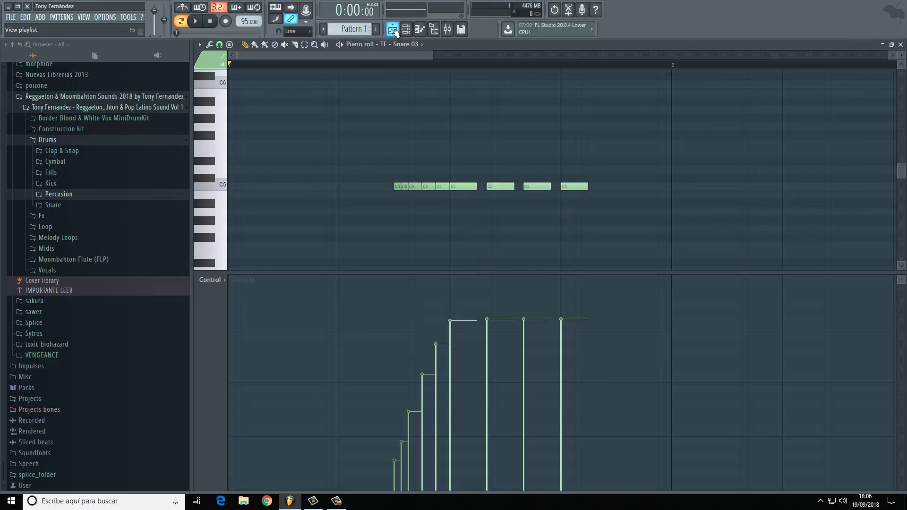
- Set the snare pattern's grid snap to 1/3 beat and play the pattern by itself
{"action": "left_click", "coordinate": [393, 30]}
{"action": "double_click", "coordinate": [405, 219]}
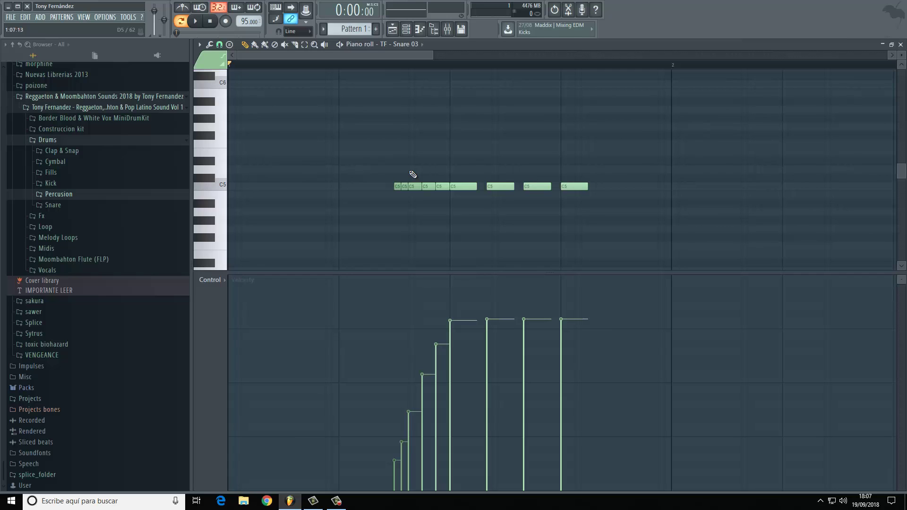
{"action": "left_click", "coordinate": [219, 45]}
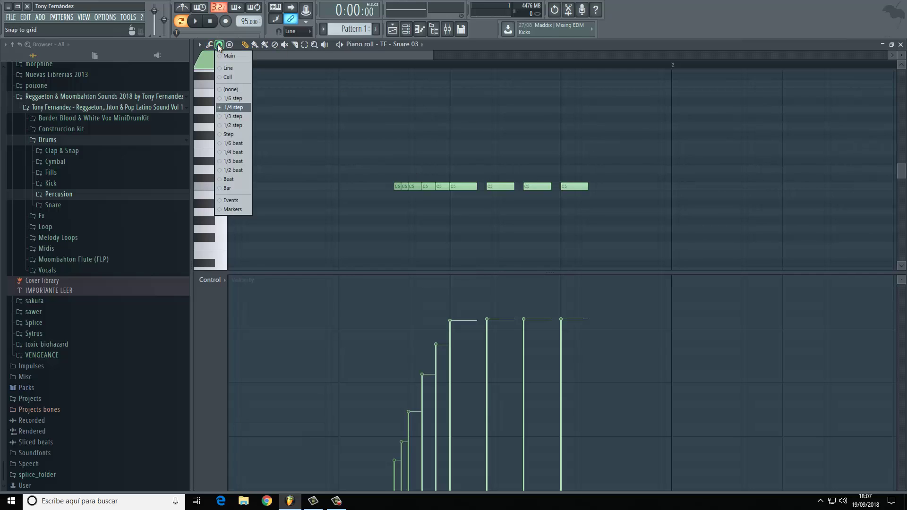
{"action": "left_click", "coordinate": [219, 45]}
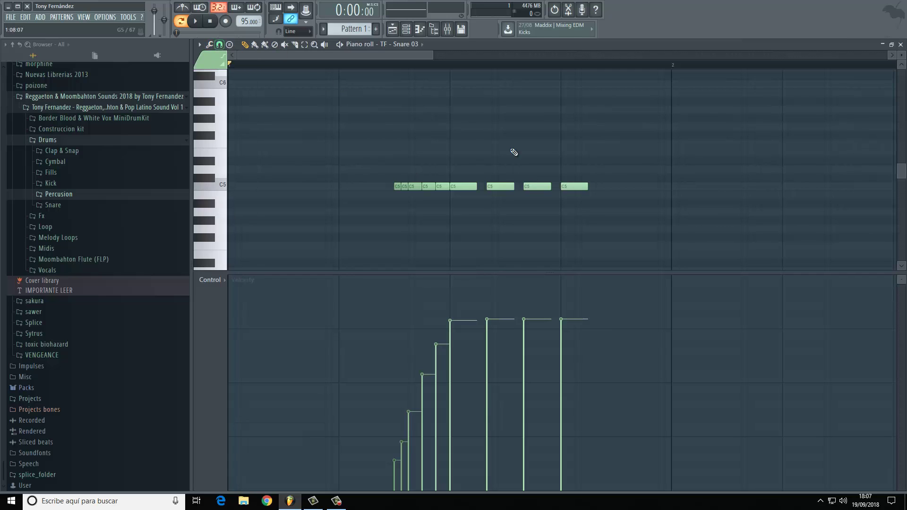
{"action": "left_click", "coordinate": [224, 45]}
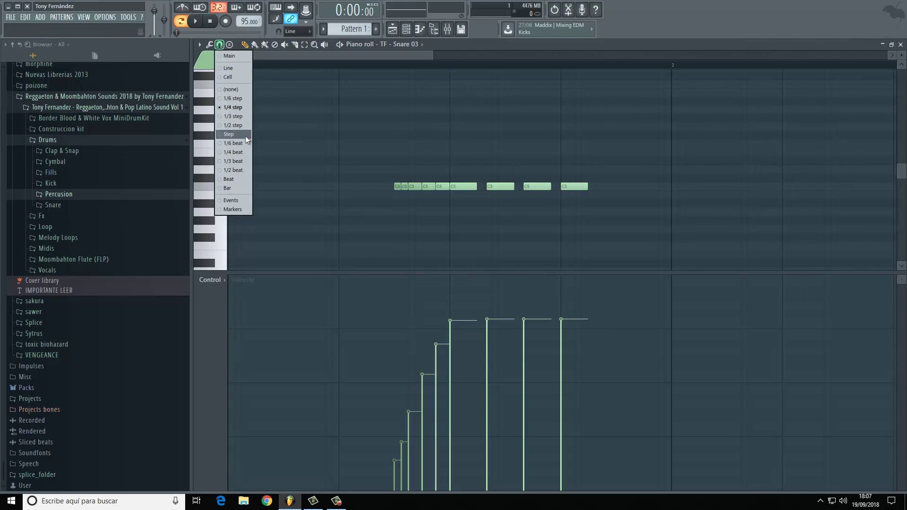
{"action": "left_click", "coordinate": [238, 161]}
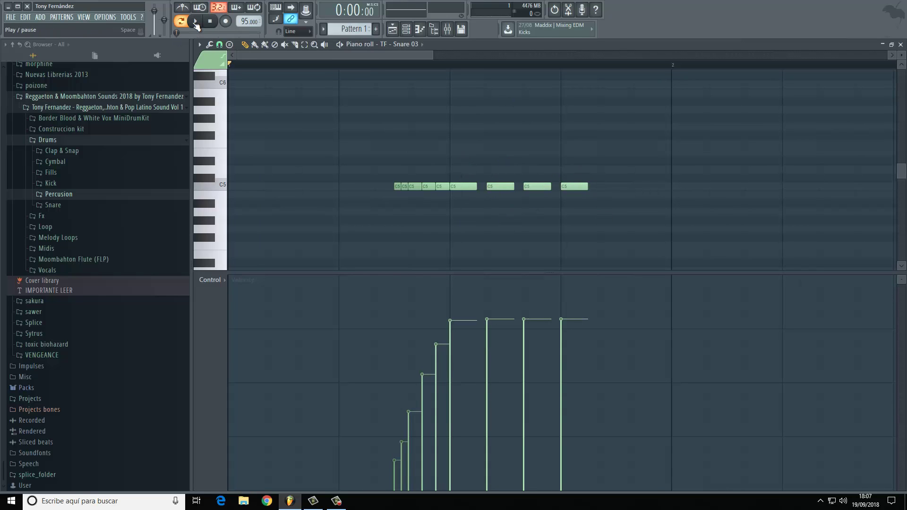
{"action": "left_click", "coordinate": [196, 23]}
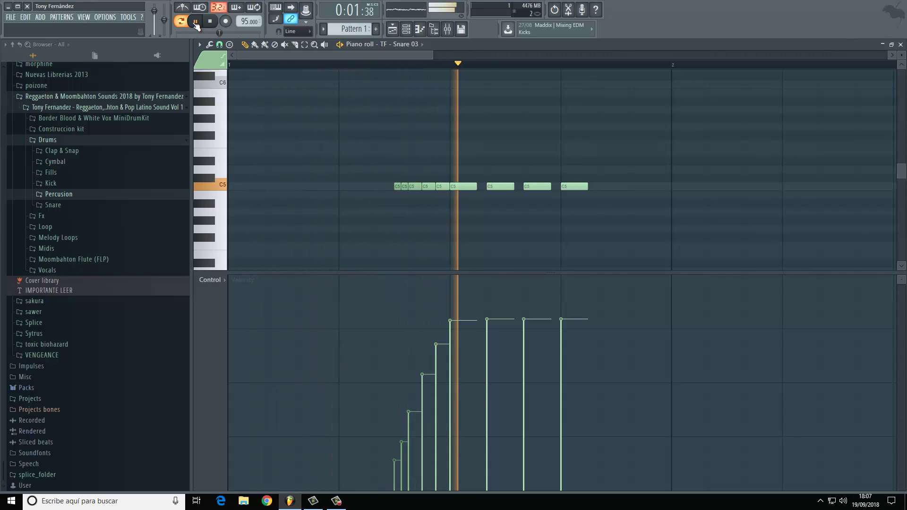
{"action": "key", "text": "space"}
- Return to the playlist and play the second fill in song mode from just before bar 9 past bar 10
{"action": "left_click", "coordinate": [396, 30]}
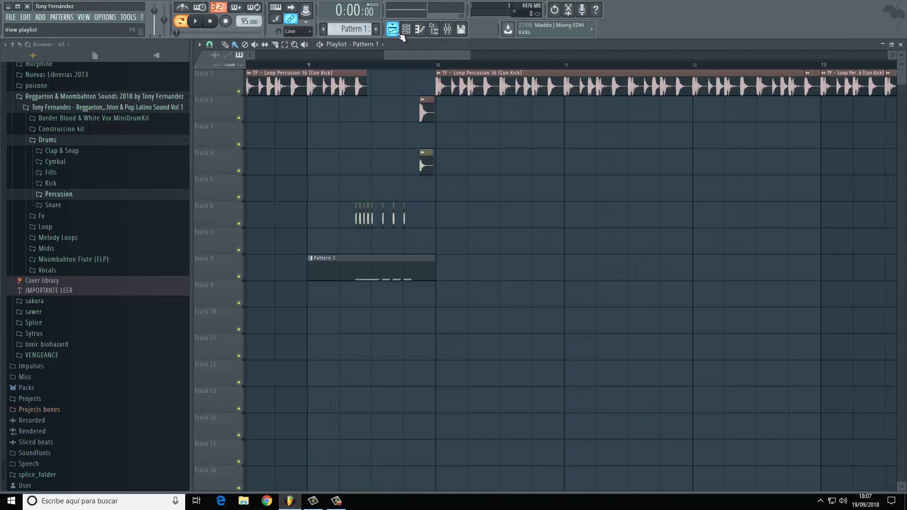
{"action": "scroll", "coordinate": [472, 55], "scroll_direction": "up", "scroll_amount": 2}
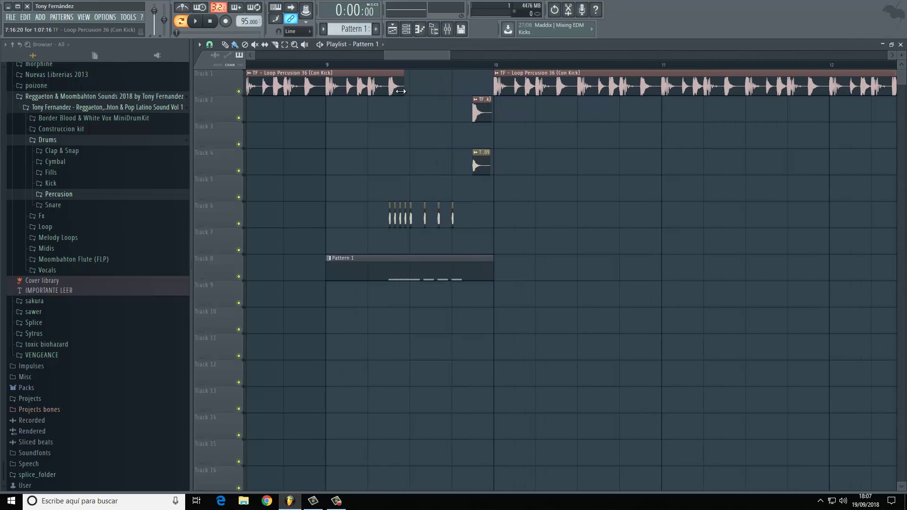
{"action": "mouse_move", "coordinate": [403, 87]}
{"action": "left_mouse_down"}
{"action": "mouse_move", "coordinate": [492, 97]}
{"action": "mouse_move", "coordinate": [389, 100]}
{"action": "mouse_move", "coordinate": [399, 98]}
{"action": "left_mouse_up"}
{"action": "left_click", "coordinate": [253, 64]}
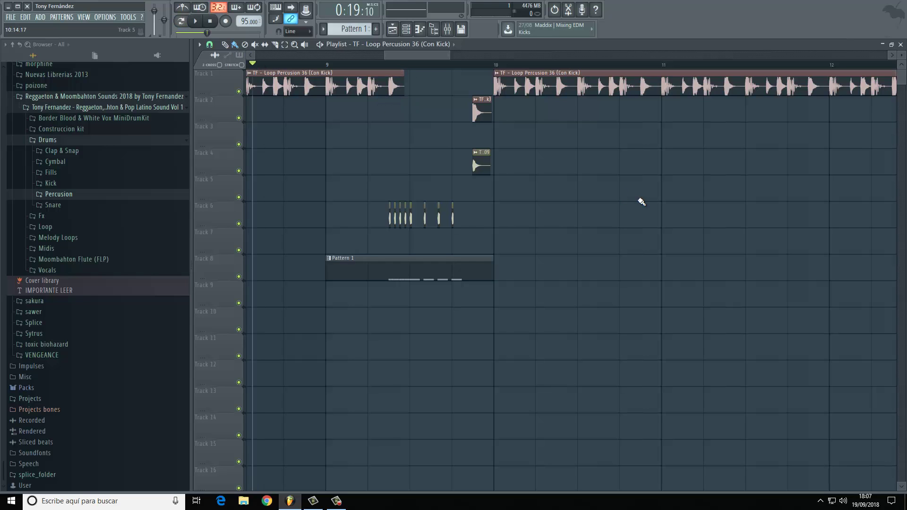
{"action": "key", "text": "space"}
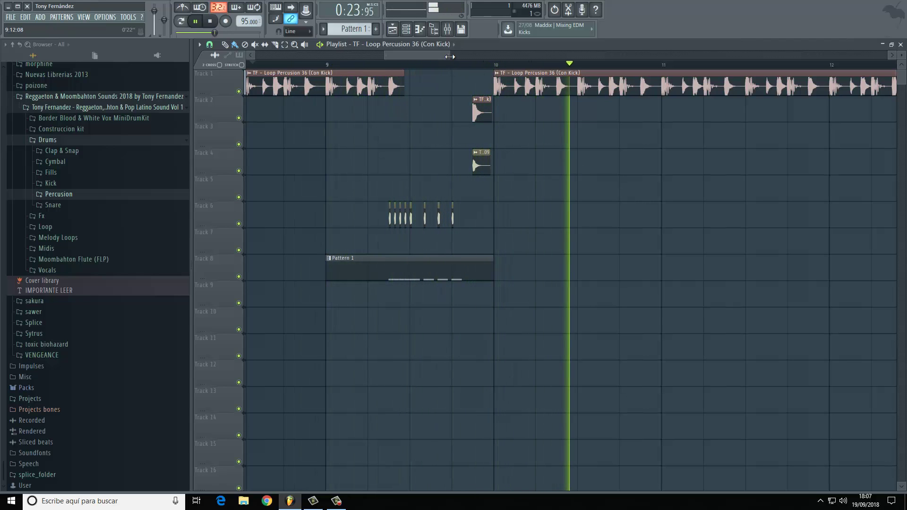
{"action": "left_click_drag", "start_coordinate": [449, 57], "coordinate": [604, 76]}
{"action": "key", "text": "space"}
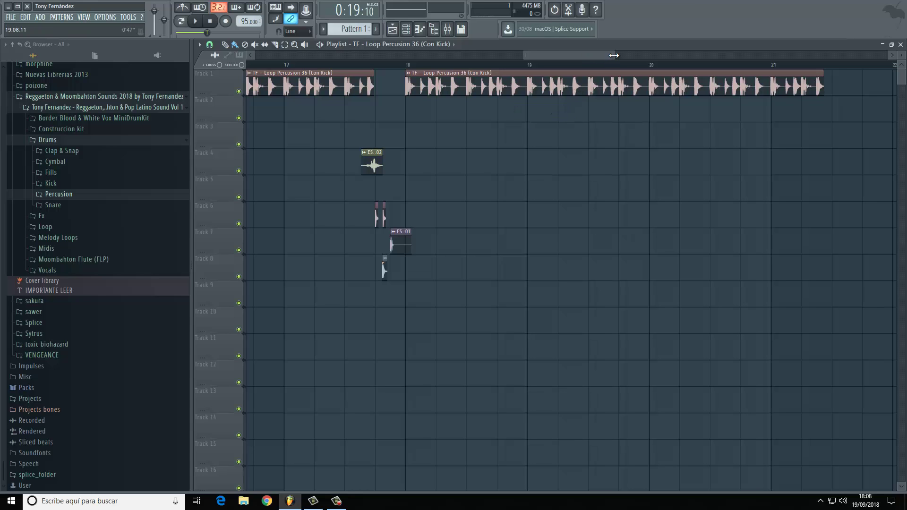
- Lengthen the Foley Deck of Cards 02 clip in the bar 17 fill and audition its sample
{"action": "left_click_drag", "start_coordinate": [614, 55], "coordinate": [577, 56]}
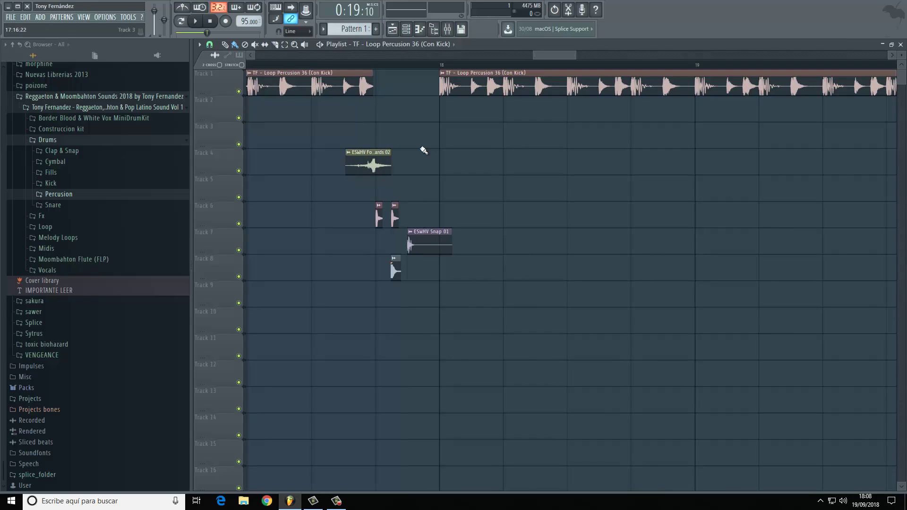
{"action": "mouse_move", "coordinate": [391, 169]}
{"action": "left_mouse_down"}
{"action": "mouse_move", "coordinate": [456, 164]}
{"action": "mouse_move", "coordinate": [402, 172]}
{"action": "left_mouse_up"}
{"action": "double_click", "coordinate": [393, 168]}
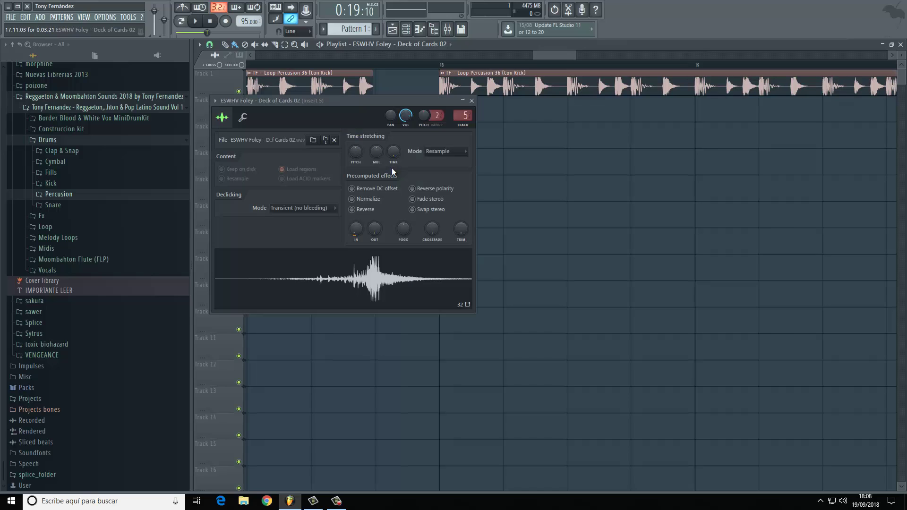
{"action": "left_click", "coordinate": [386, 283]}
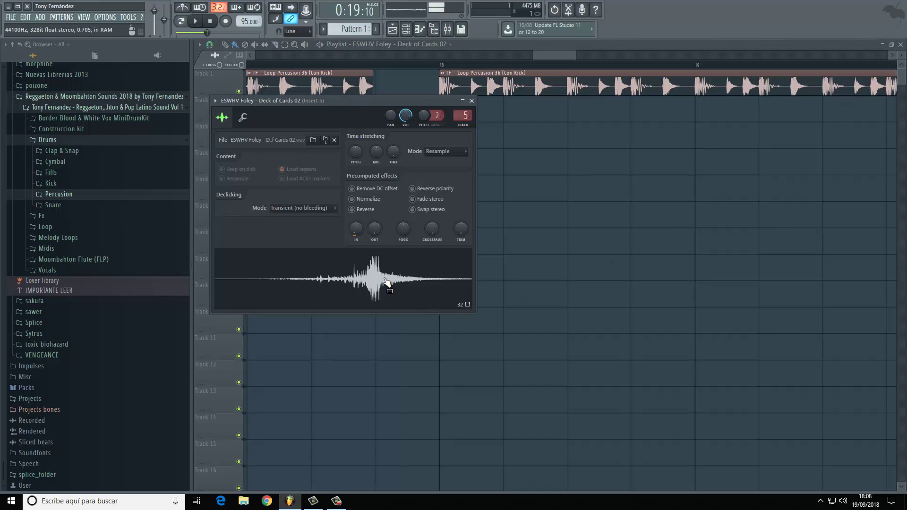
{"action": "left_click", "coordinate": [471, 101]}
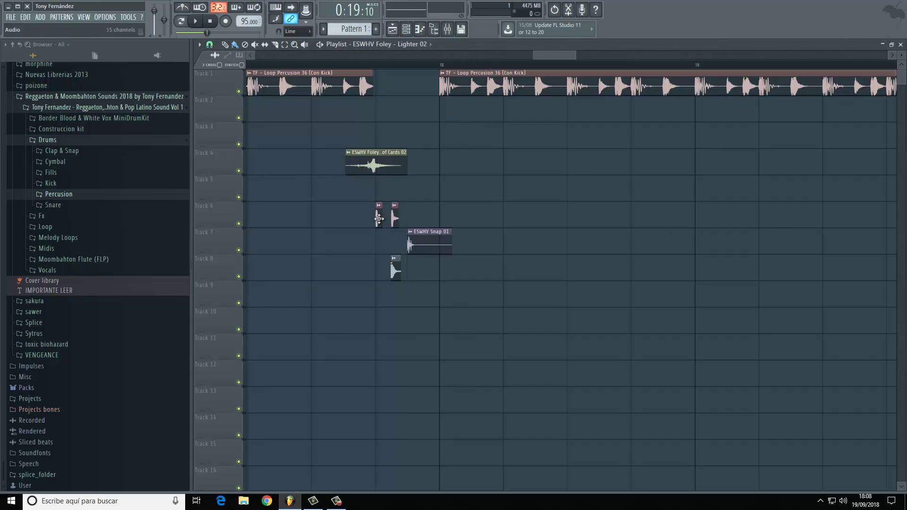
- Audition the Foley Lighter 02 and Snap 01 samples of the bar 17 fill
{"action": "double_click", "coordinate": [395, 269]}
{"action": "left_click_drag", "start_coordinate": [303, 116], "coordinate": [578, 117]}
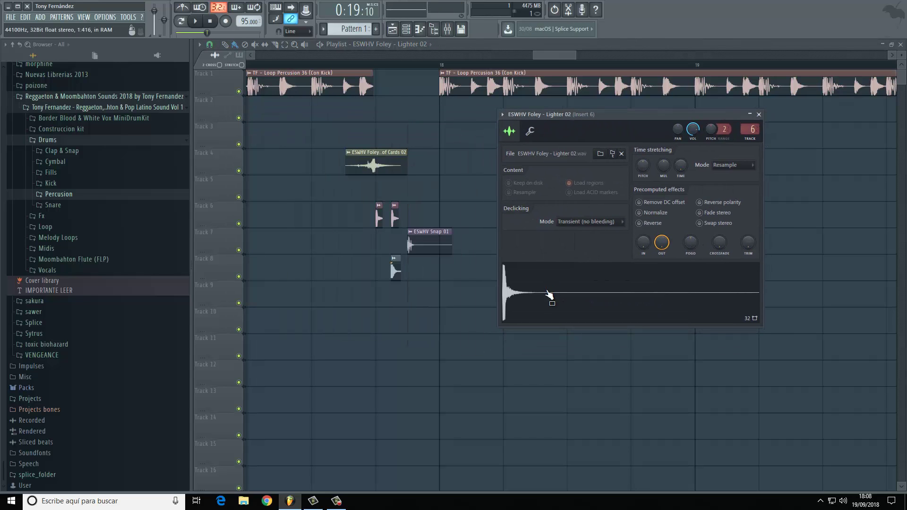
{"action": "left_click", "coordinate": [760, 115]}
{"action": "double_click", "coordinate": [416, 243]}
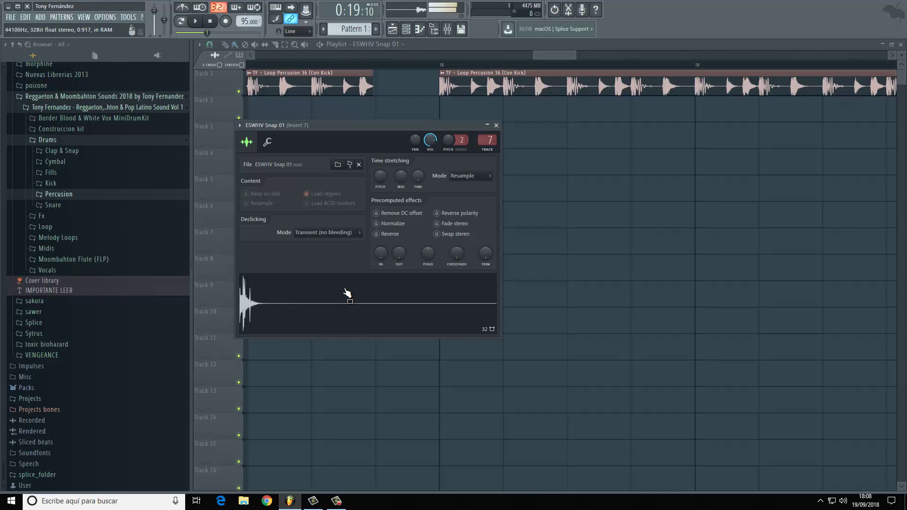
{"action": "left_click", "coordinate": [496, 125]}
- Audition the fill's HH Closed 07 sample several times, then close its settings
{"action": "left_click", "coordinate": [396, 270]}
{"action": "double_click", "coordinate": [396, 270]}
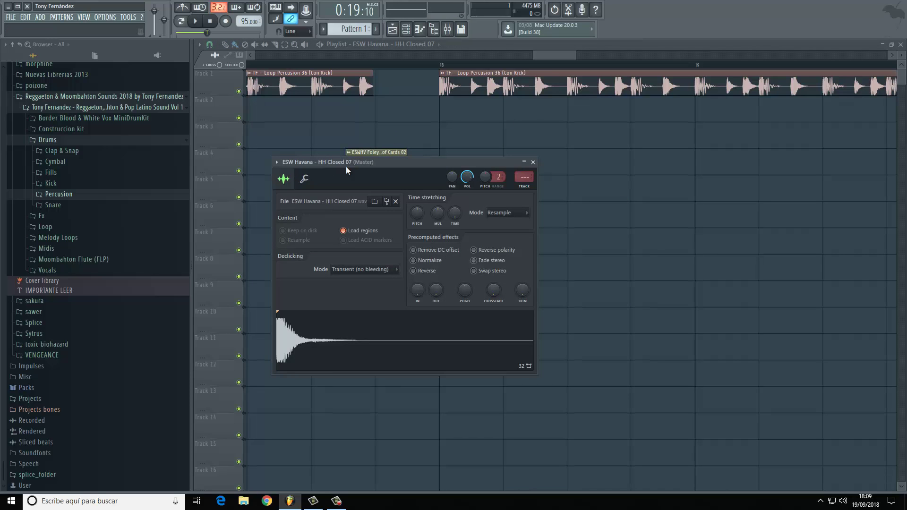
{"action": "left_click", "coordinate": [330, 350]}
{"action": "left_click", "coordinate": [329, 349]}
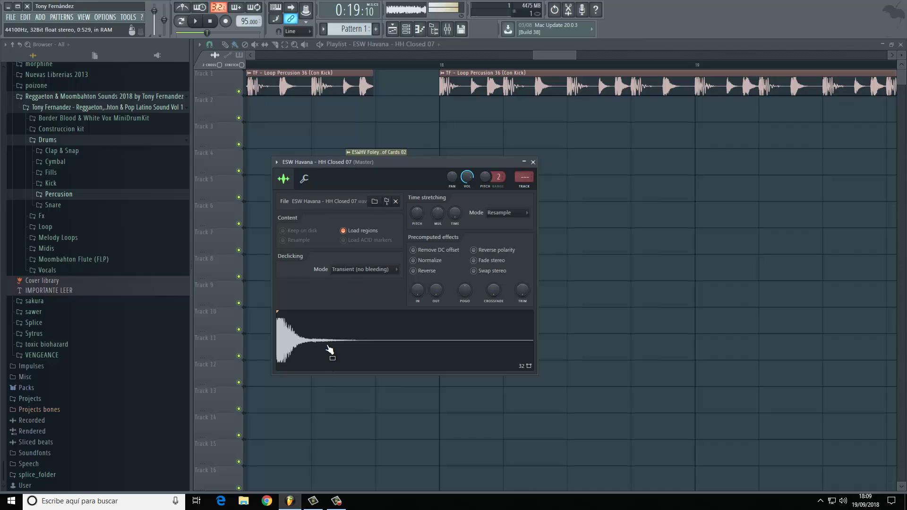
{"action": "left_click", "coordinate": [329, 349]}
{"action": "left_click", "coordinate": [330, 349]}
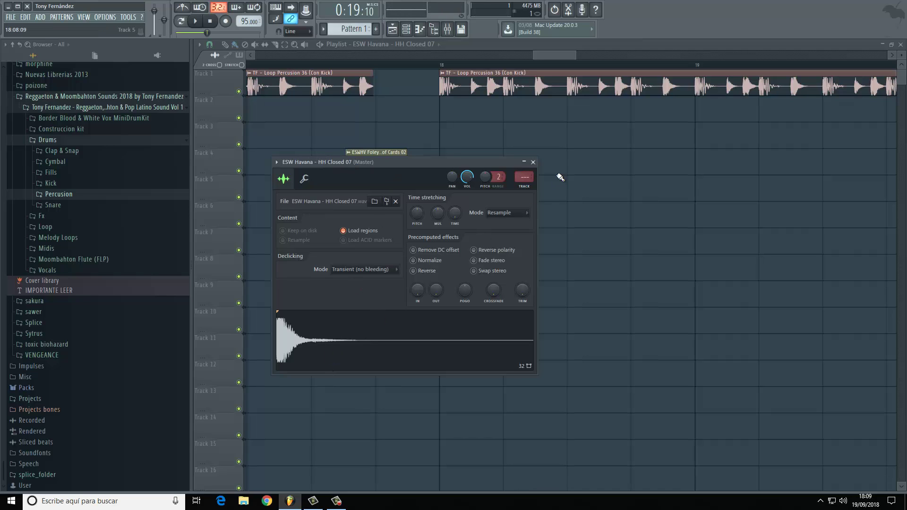
{"action": "left_click", "coordinate": [533, 162]}
- Play the fill from the start of bar 17 into the loop's return at bar 18
{"action": "left_click_drag", "start_coordinate": [534, 58], "coordinate": [518, 58]}
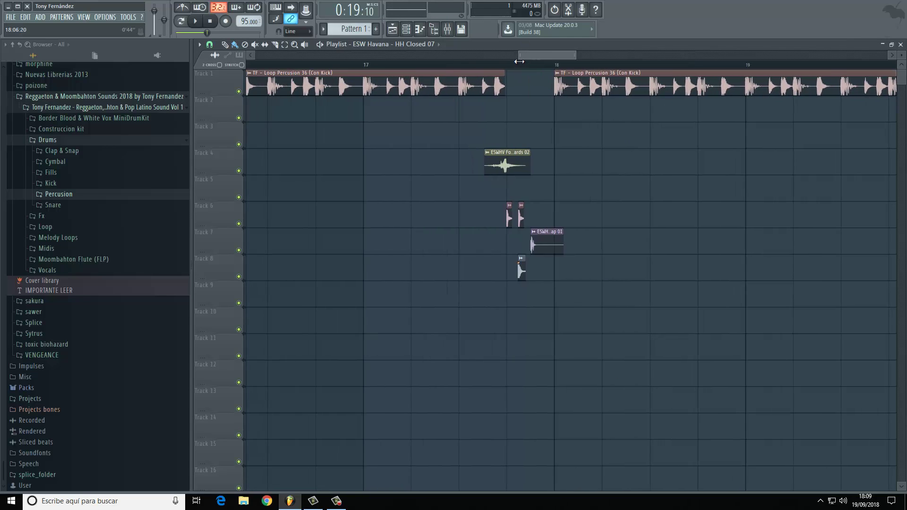
{"action": "left_click", "coordinate": [368, 65]}
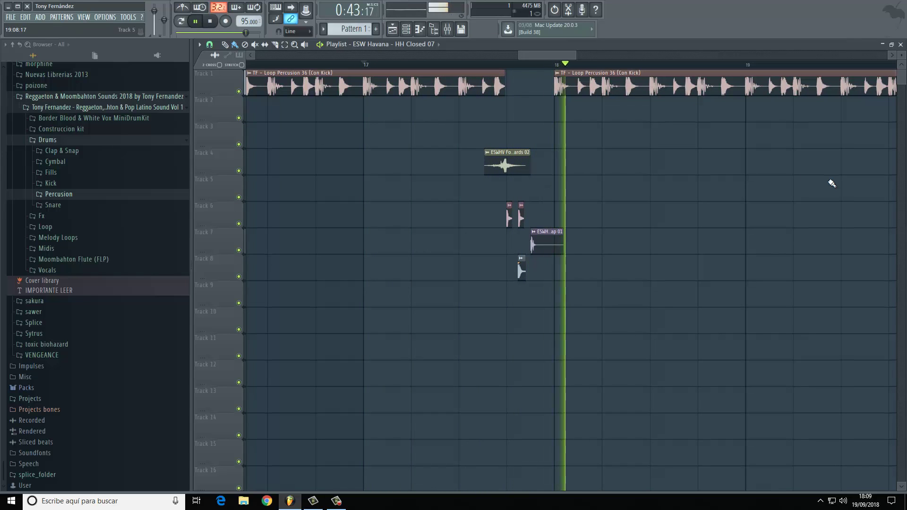
- Stop playback and inspect the Foley Deck of Cards 02 sample of the bar 17 fill in its channel settings
{"action": "left_click_drag", "start_coordinate": [524, 55], "coordinate": [532, 54]}
{"action": "key", "text": "space"}
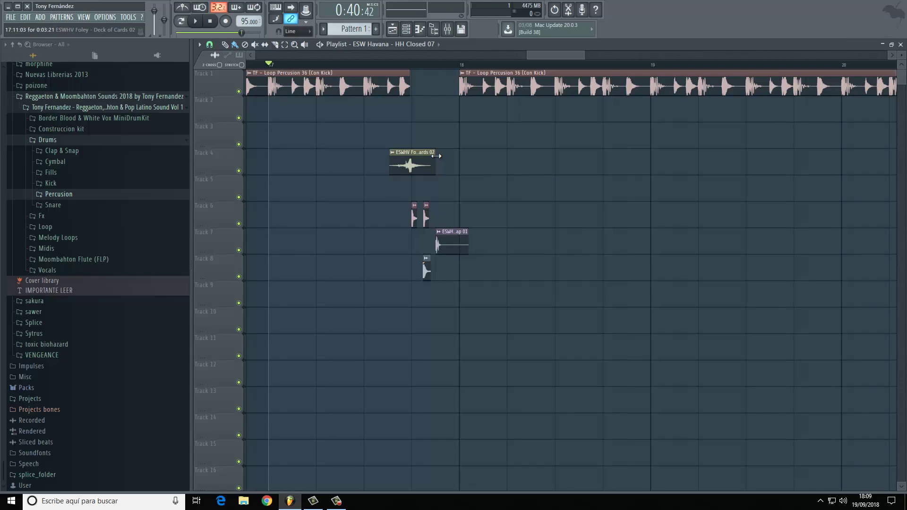
{"action": "scroll", "coordinate": [537, 58], "scroll_direction": "up", "scroll_amount": 2}
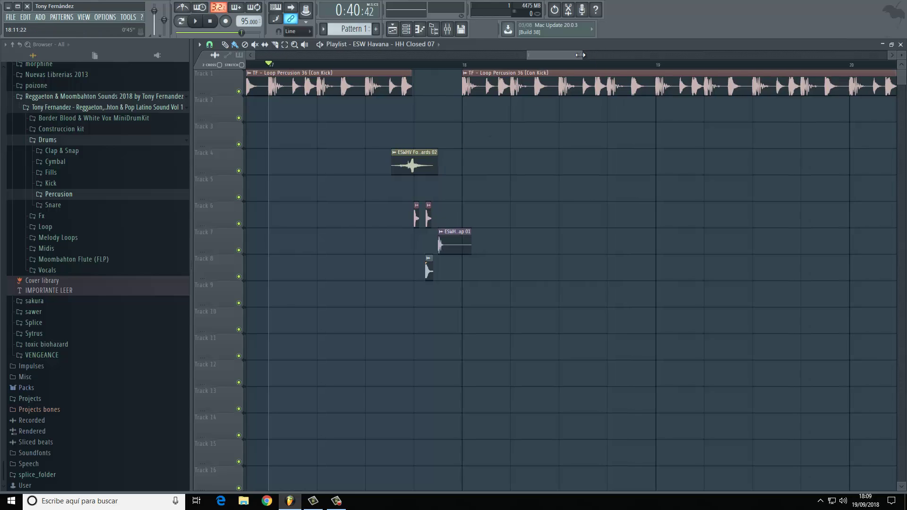
{"action": "left_click_drag", "start_coordinate": [529, 57], "coordinate": [562, 56]}
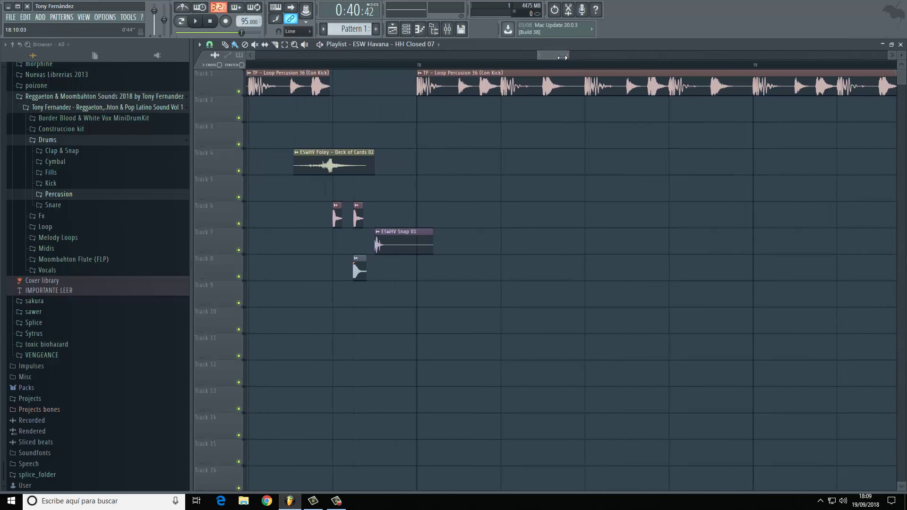
{"action": "scroll", "coordinate": [562, 55], "scroll_direction": "up", "scroll_amount": 2}
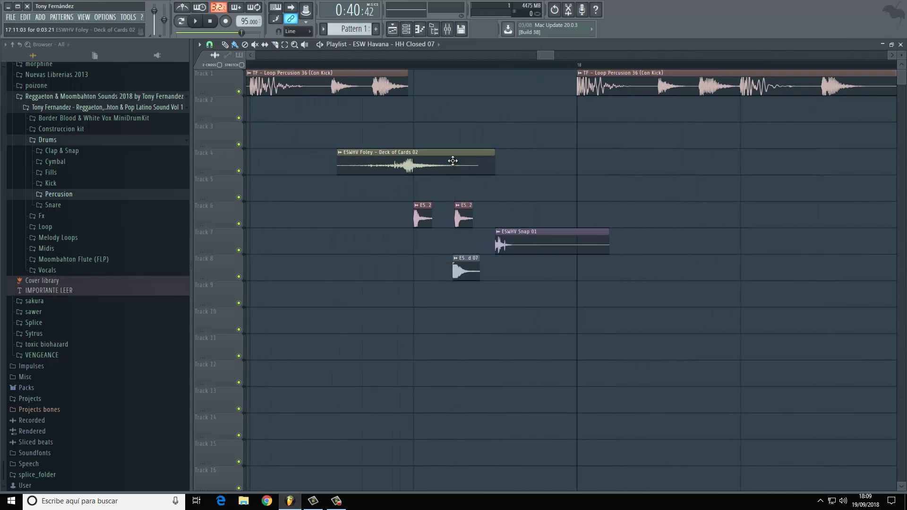
{"action": "double_click", "coordinate": [452, 160]}
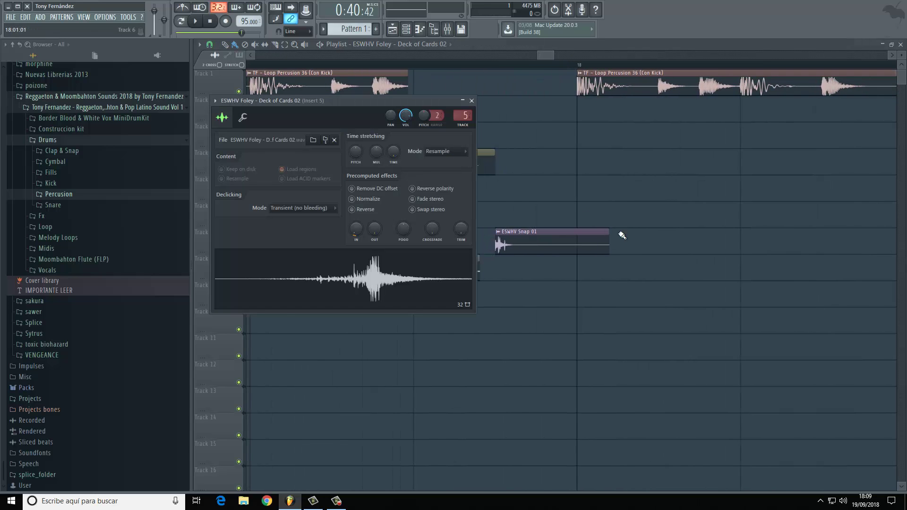
{"action": "left_click", "coordinate": [471, 101]}
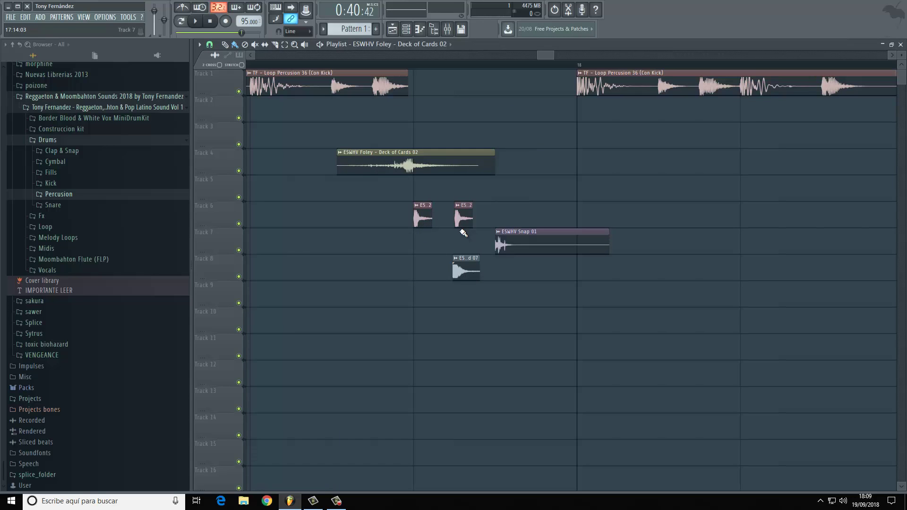
- Audition the bar 17 fill's Foley Lighter 02, HH Closed 07 and Snap 01 samples one after another, closing each one's settings
{"action": "double_click", "coordinate": [425, 220]}
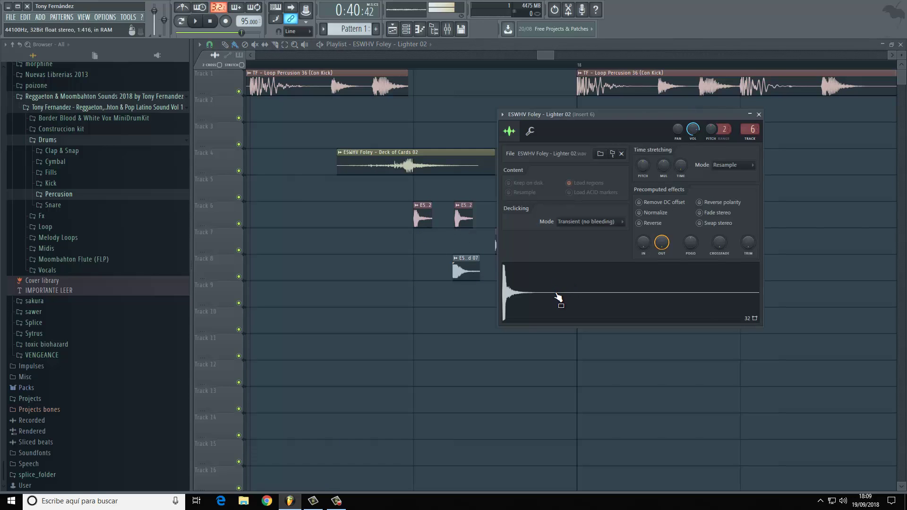
{"action": "left_click", "coordinate": [759, 114]}
{"action": "double_click", "coordinate": [461, 273]}
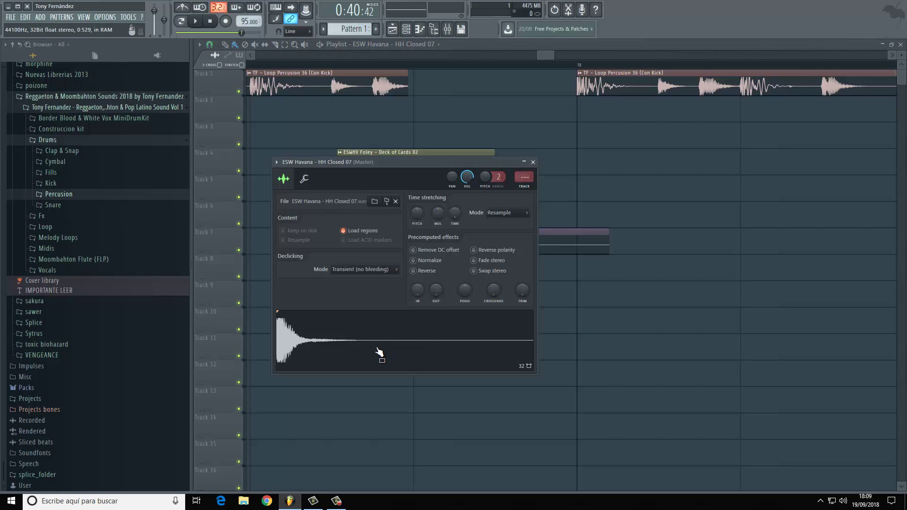
{"action": "left_click", "coordinate": [533, 162]}
{"action": "double_click", "coordinate": [524, 239]}
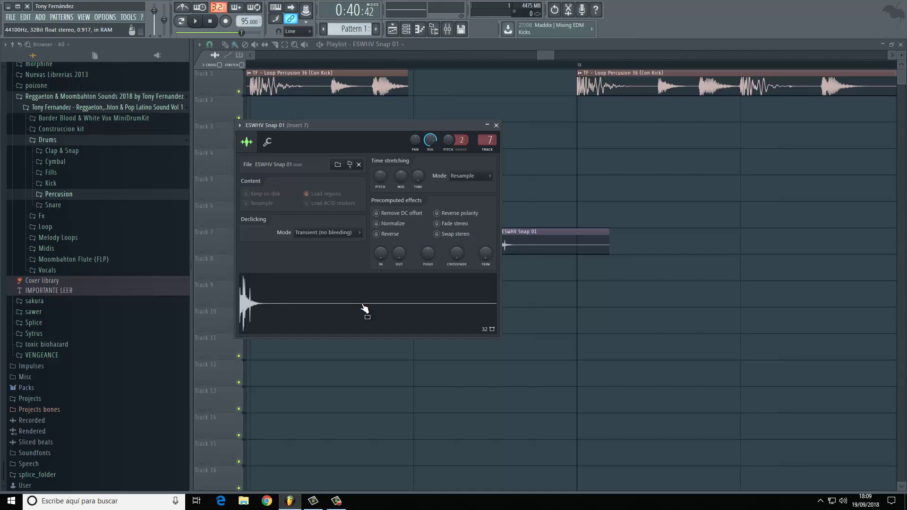
{"action": "left_click", "coordinate": [496, 126]}
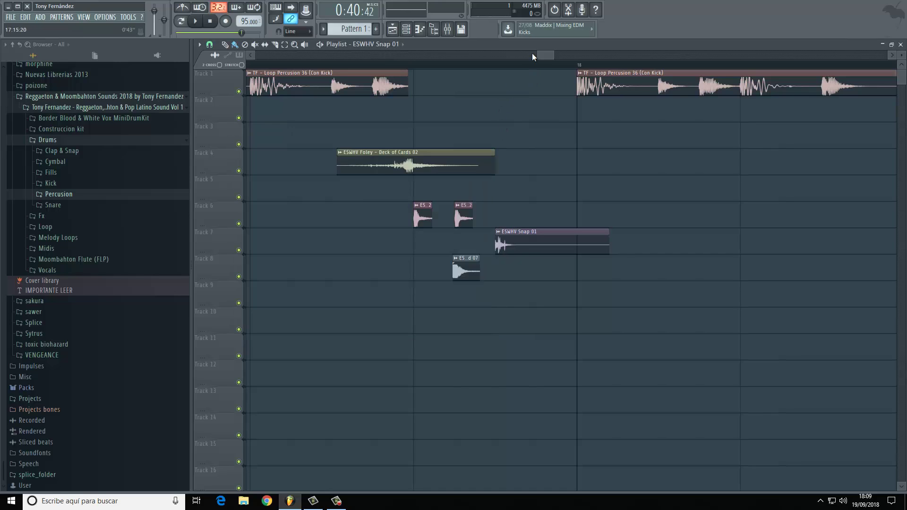
- Play the complete fill once more from bar 17 into the percussion loop at bar 18, and stop playback
{"action": "left_click_drag", "start_coordinate": [538, 54], "coordinate": [468, 88]}
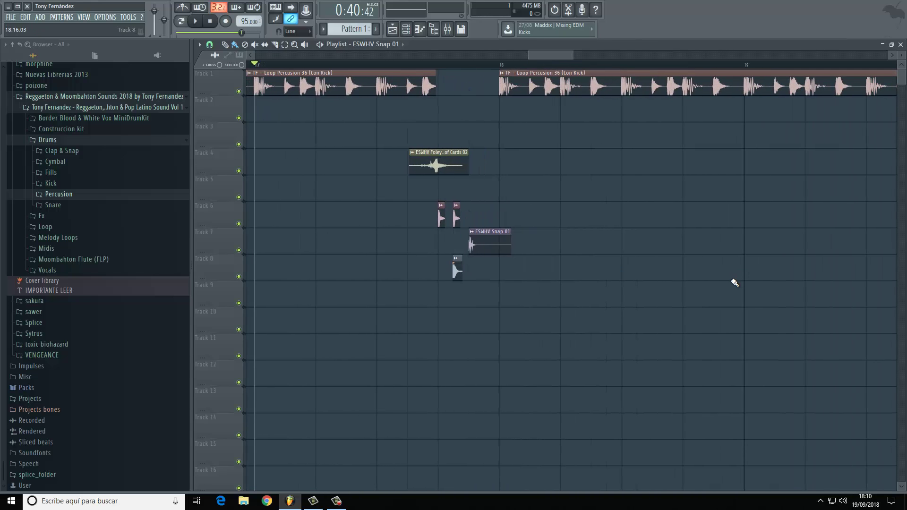
{"action": "key", "text": "space"}
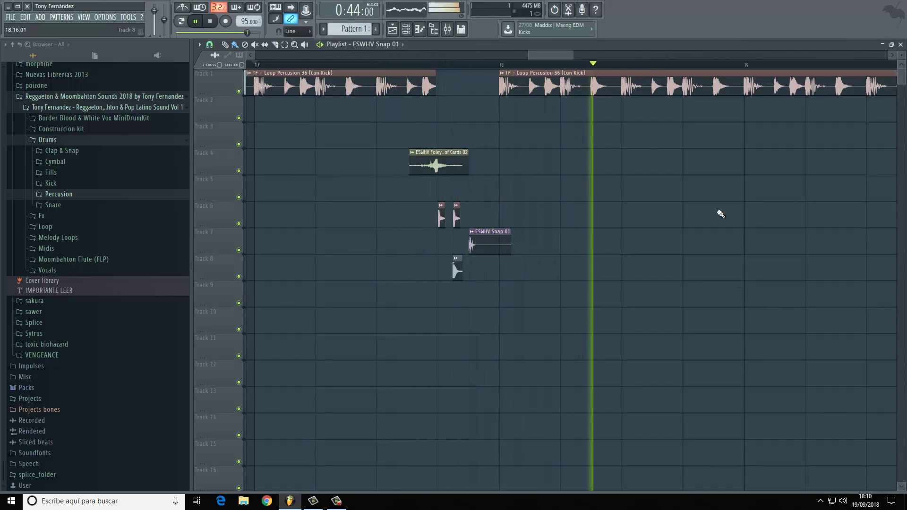
{"action": "key", "text": "space"}
{"action": "left_click_drag", "start_coordinate": [574, 56], "coordinate": [640, 60]}
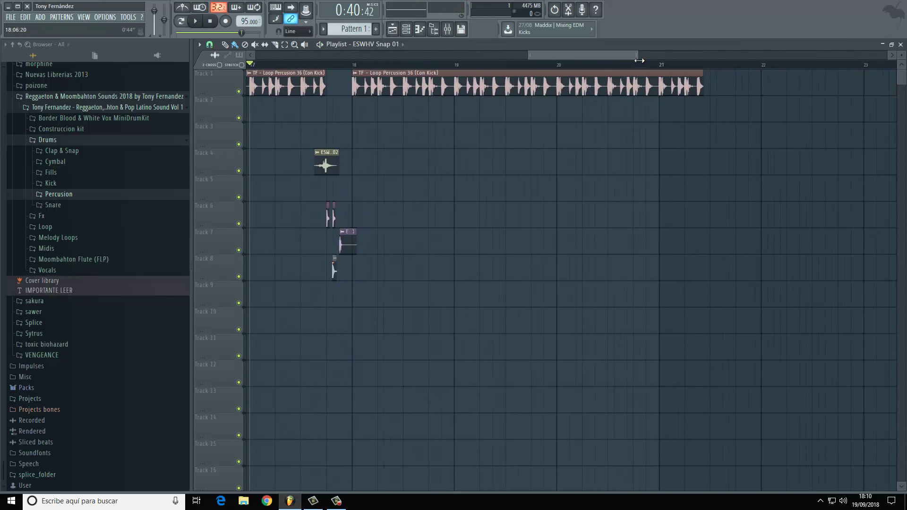